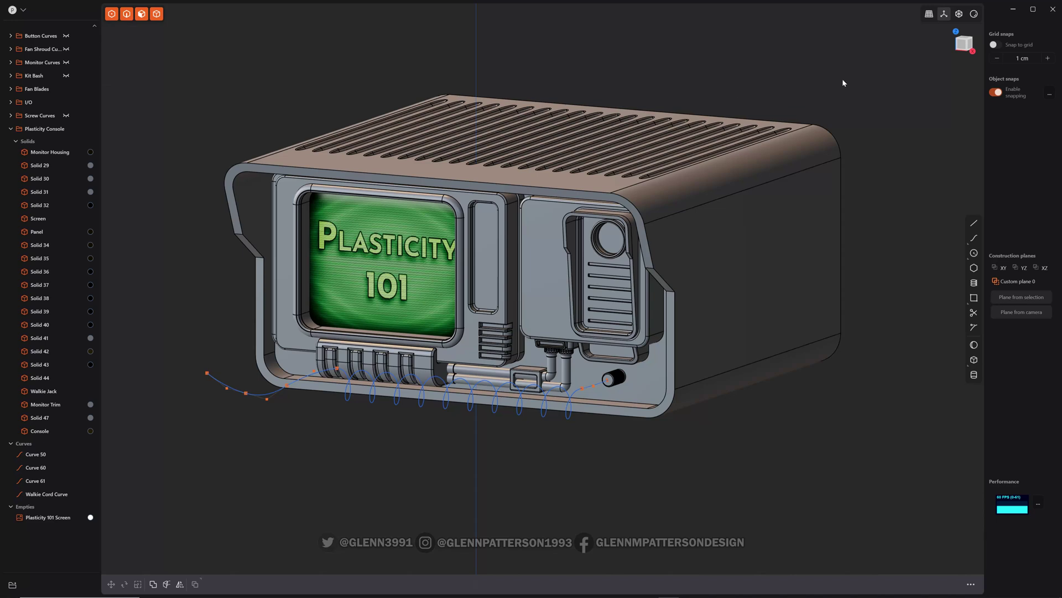
Orbit to the console's side face, align the view square to it, and zoom in
middle_drag(842, 83, 767, 108)
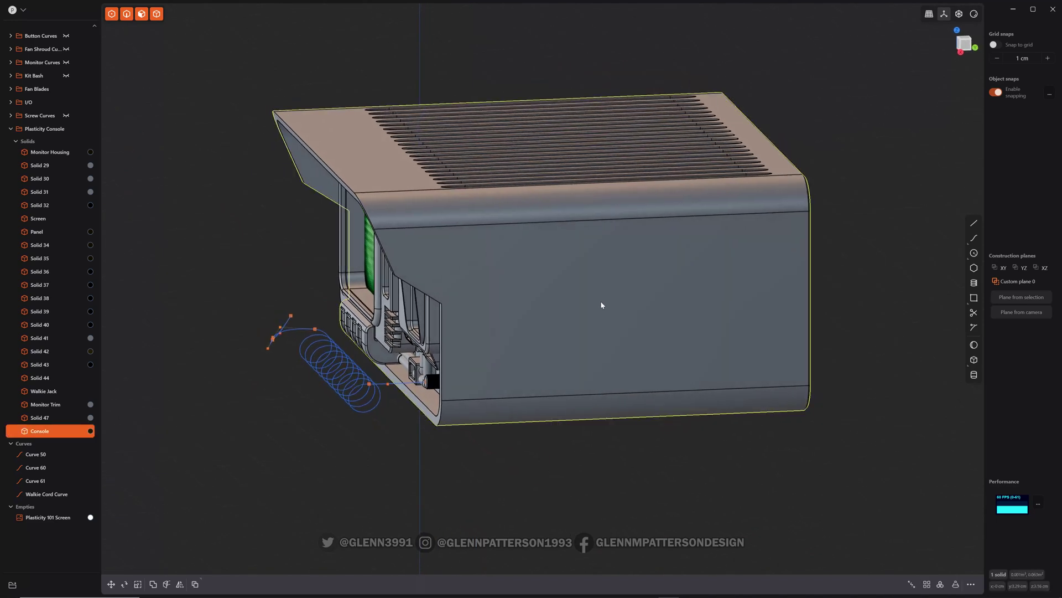
click(601, 304)
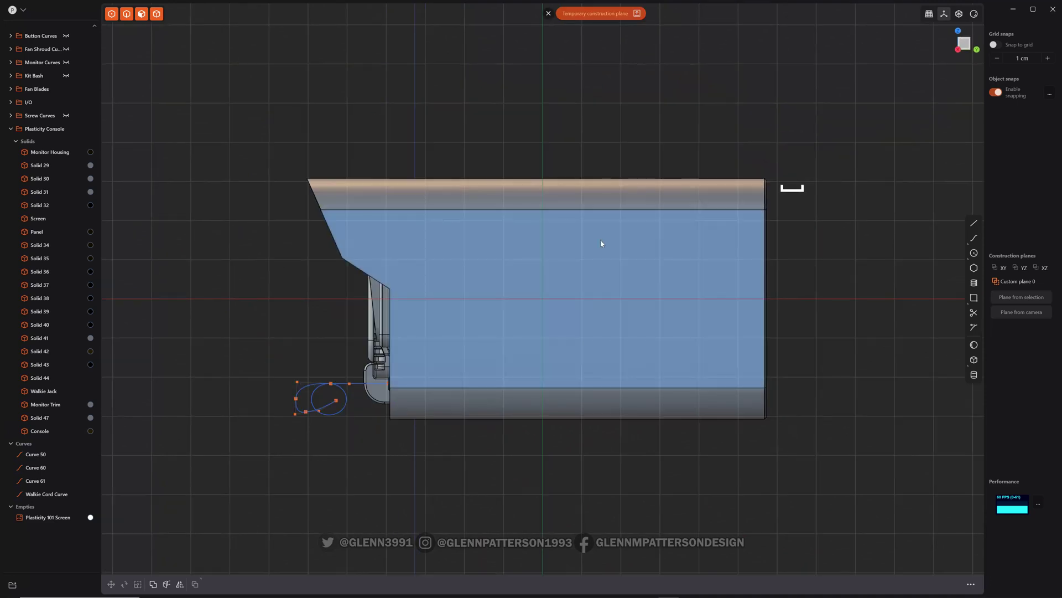
scroll(535, 246, up, 5)
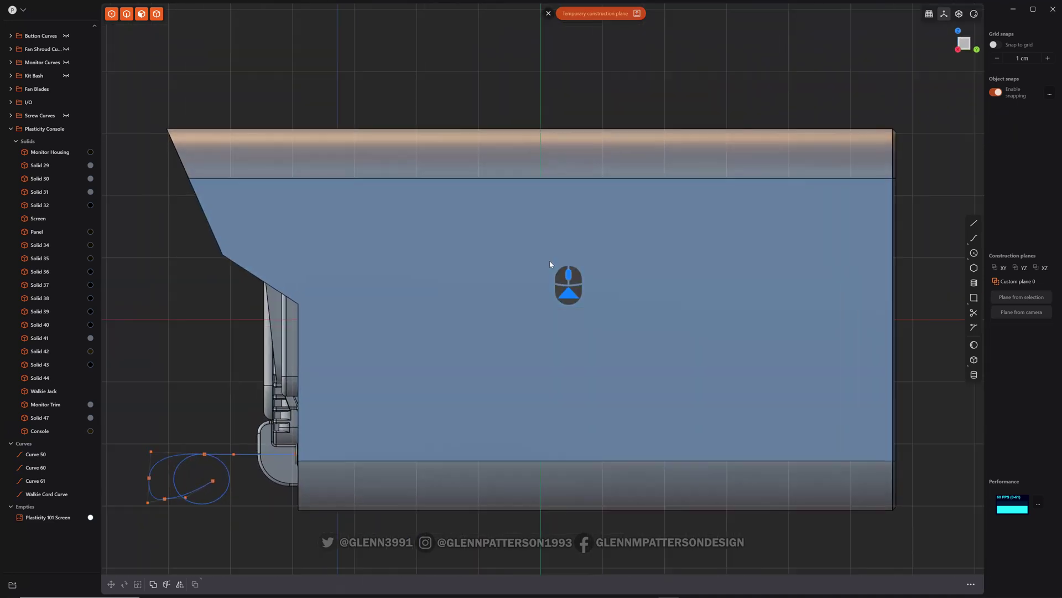
Draw two vertical split lines from the face's top edge to its bottom edge
key(shift+a)
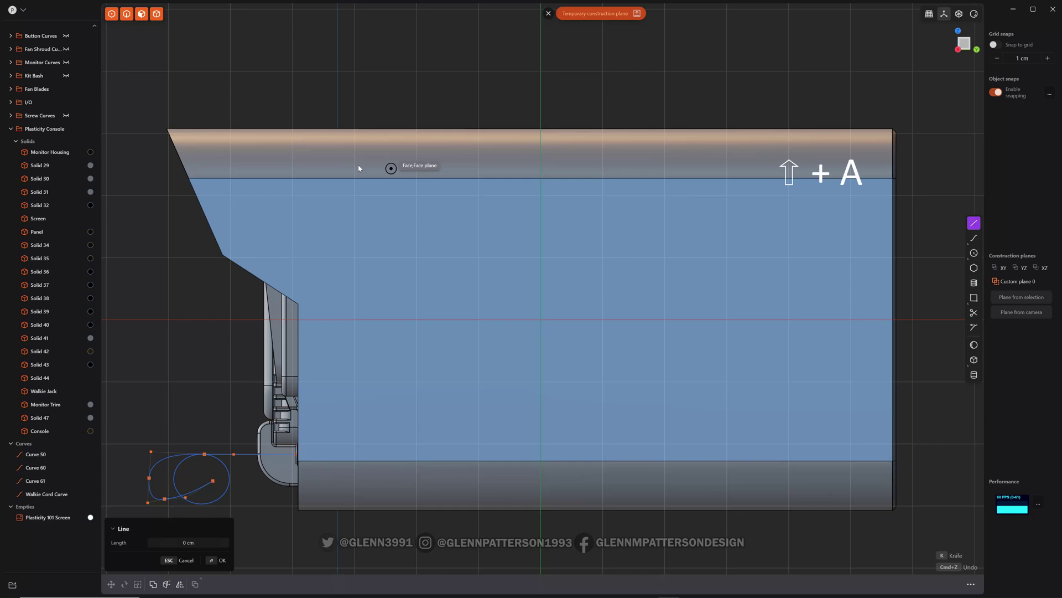
click(353, 177)
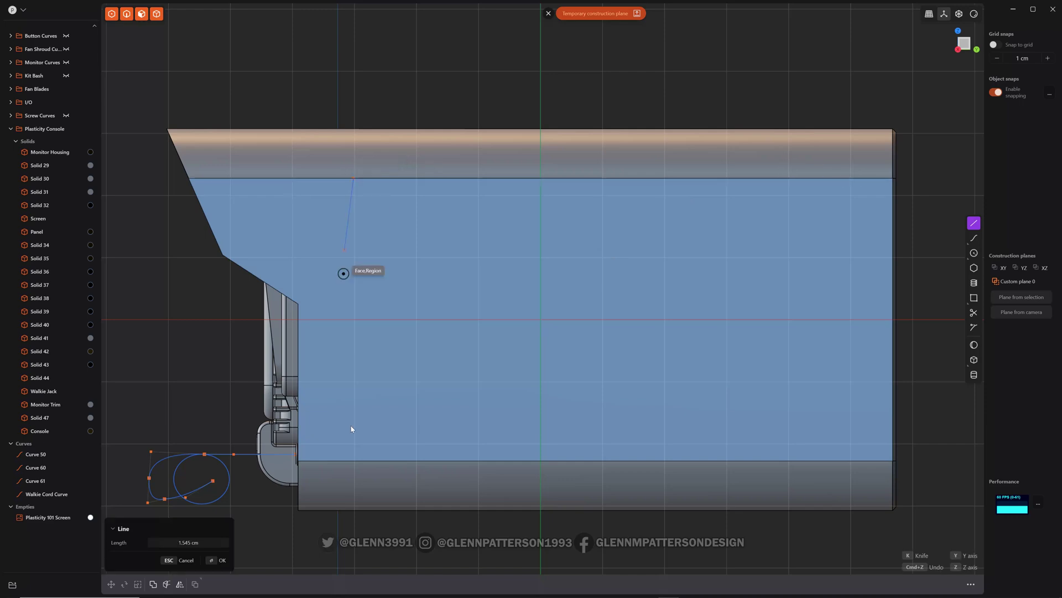
click(353, 460)
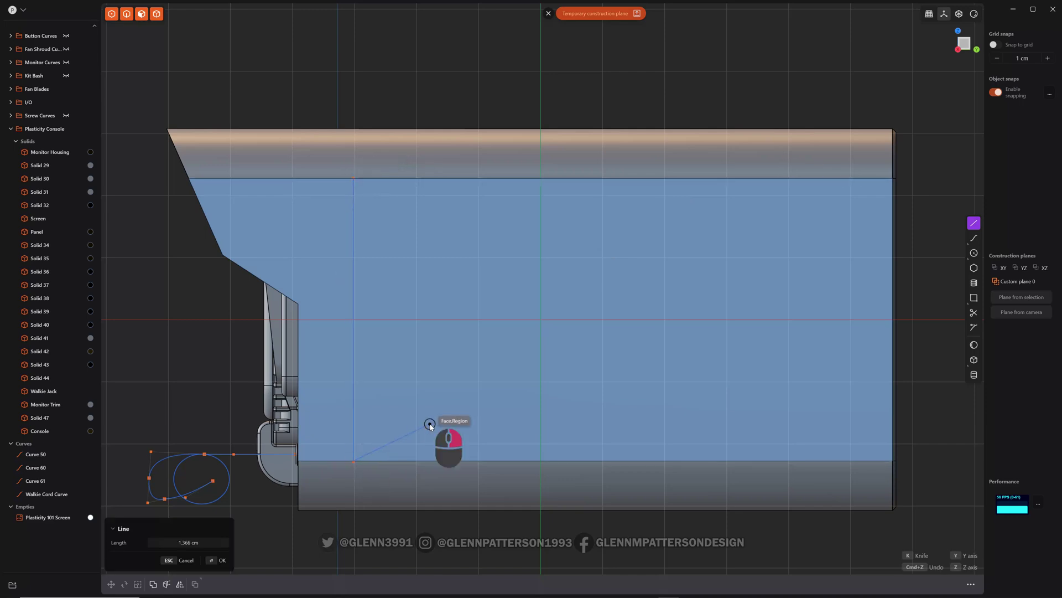
key(shift+a)
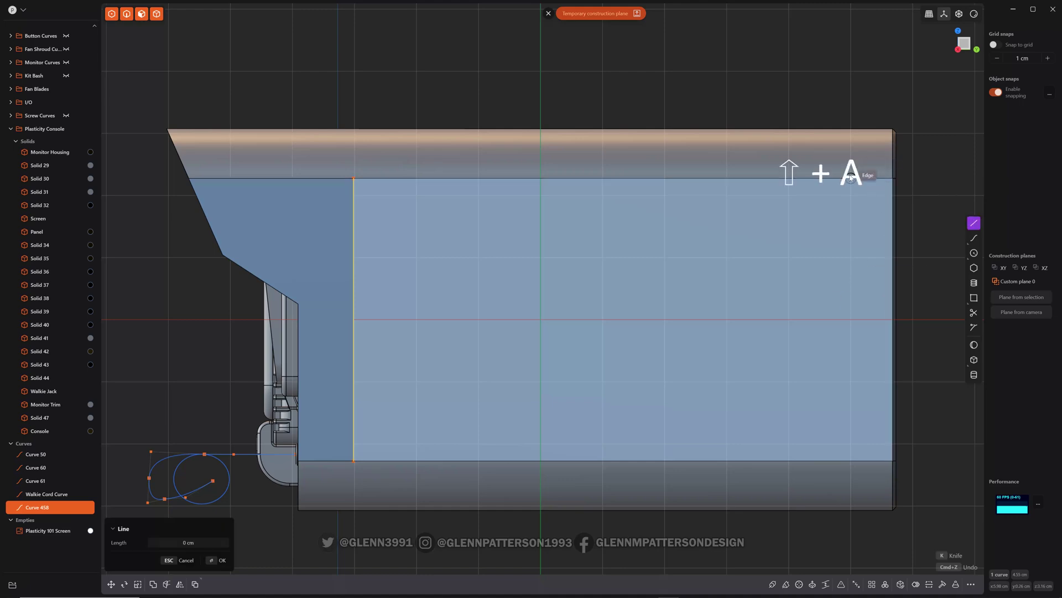
click(848, 178)
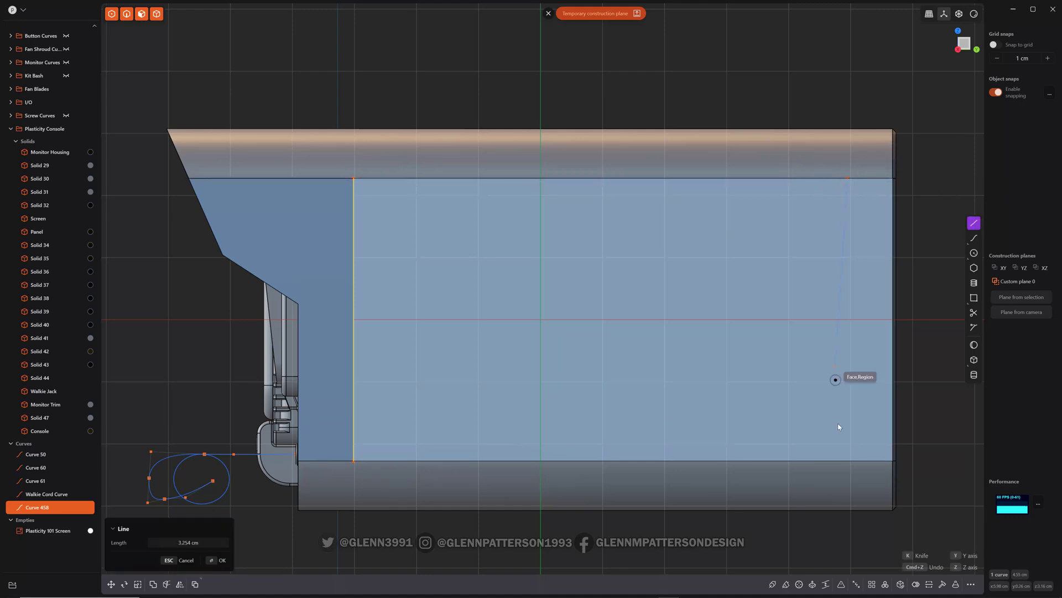
click(845, 464)
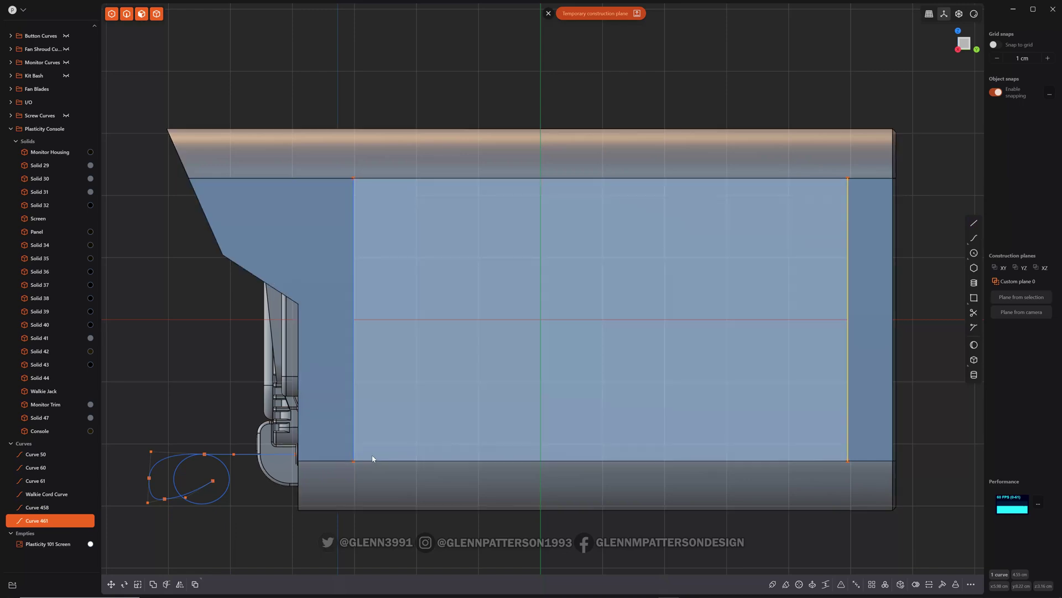
Undo the two trial split lines
key(shift+a)
key(Escape)
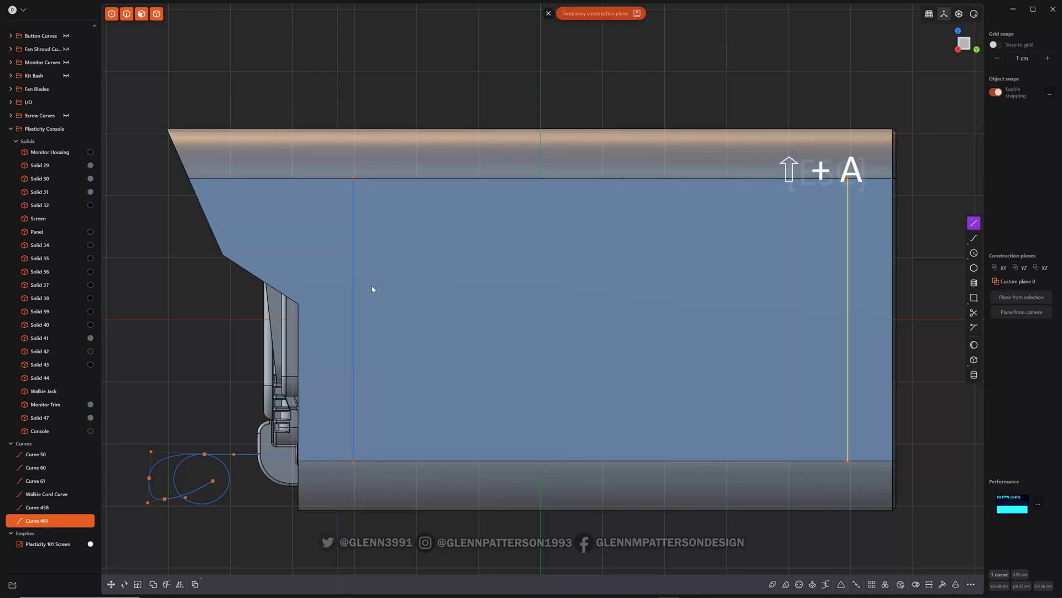
key(ctrl+z)
key(ctrl+z)
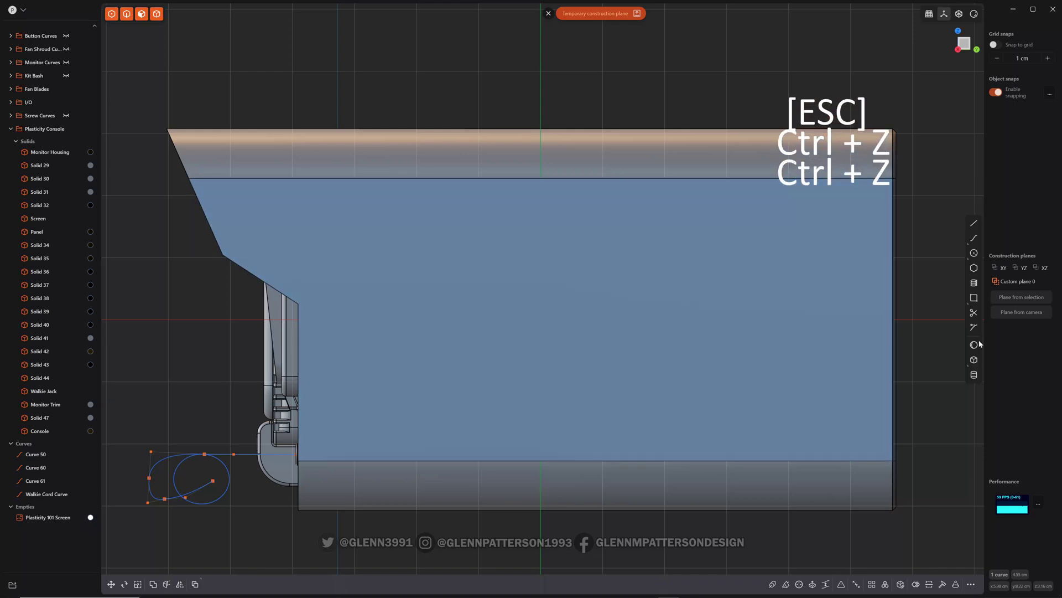
click(975, 298)
Draw a corner rectangle from the side face's top edge to its bottom edge
click(371, 178)
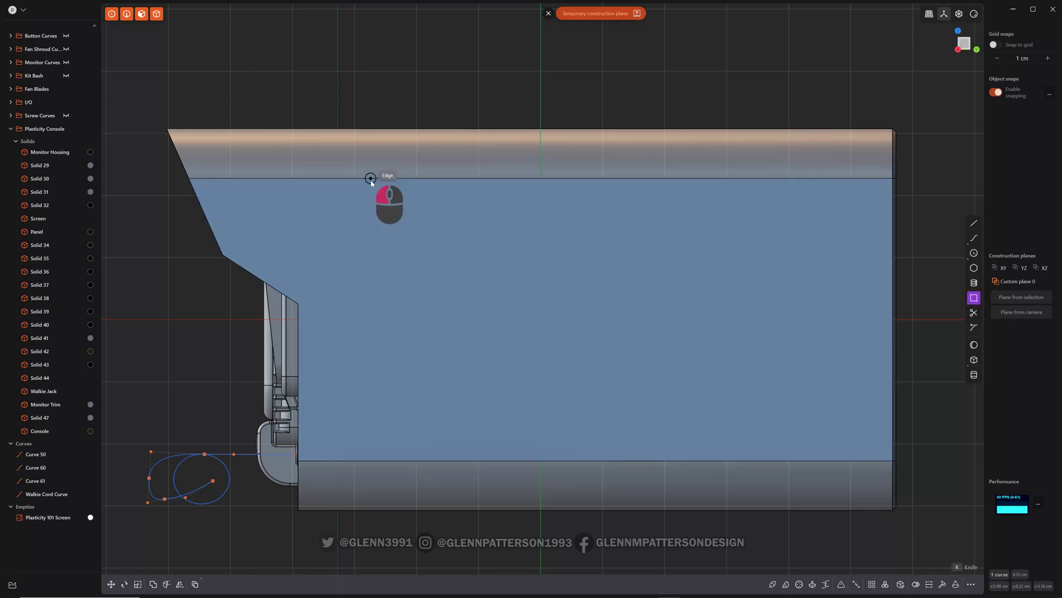
click(852, 460)
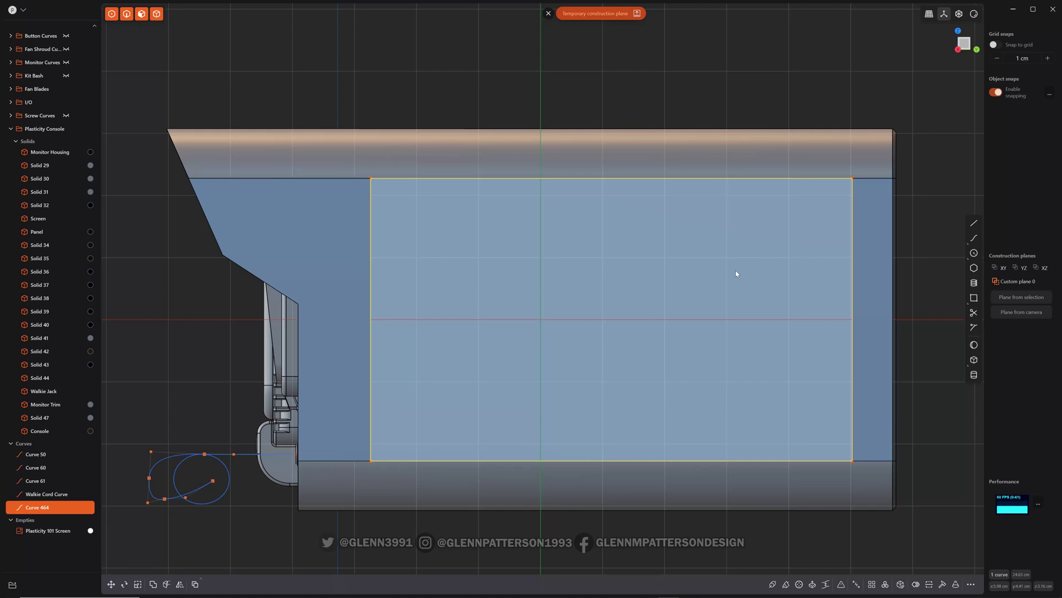
Offset the rectangle 0.25 cm inward and fillet the inset curve's corners
key(o)
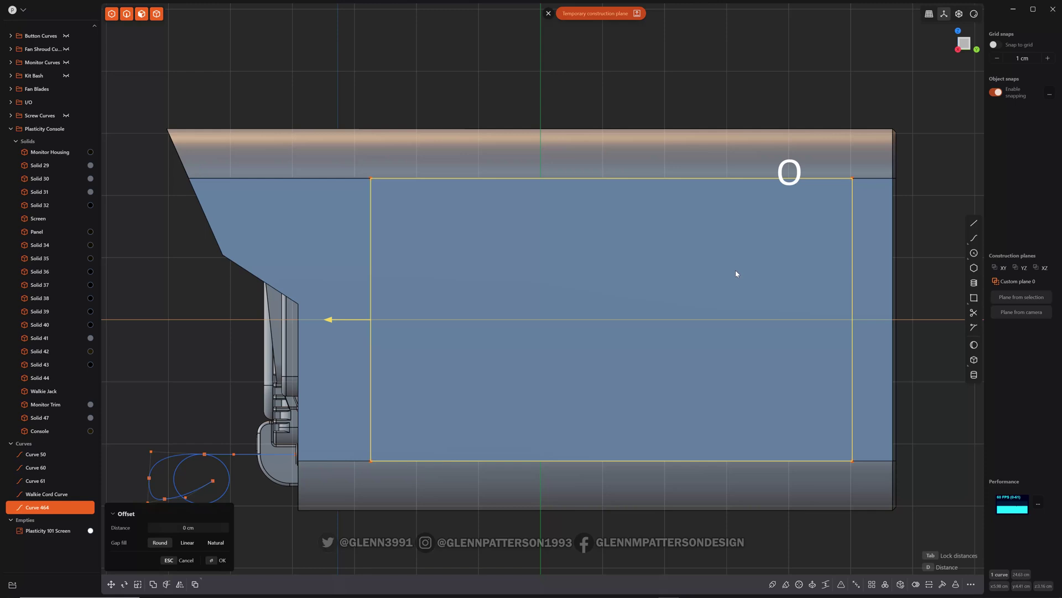
mouse_move(735, 273)
mouse_down()
mouse_move(749, 266)
mouse_move(716, 291)
mouse_move(752, 273)
mouse_move(740, 277)
mouse_up()
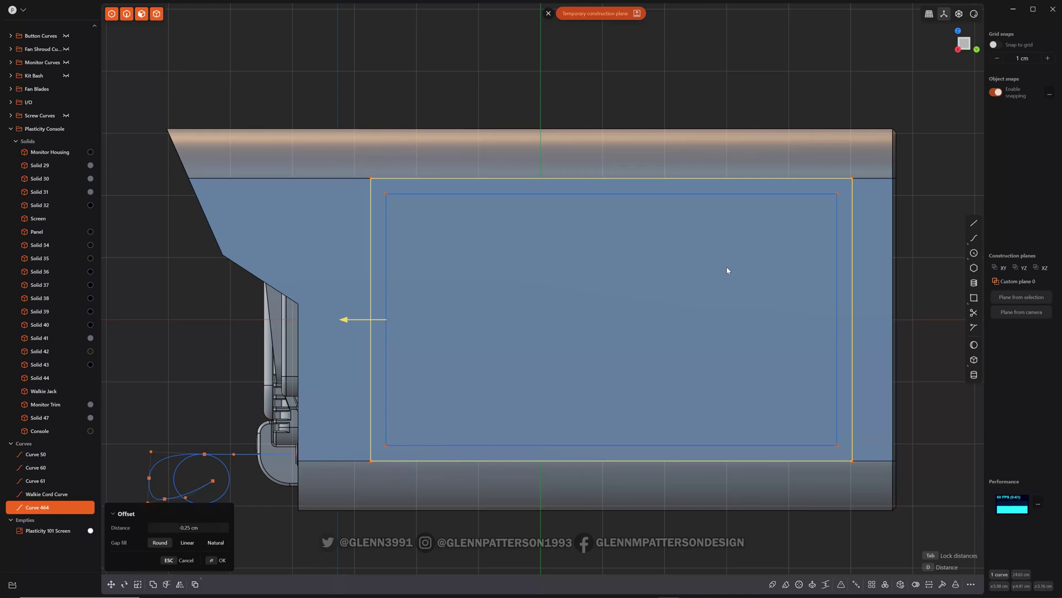
click(718, 290)
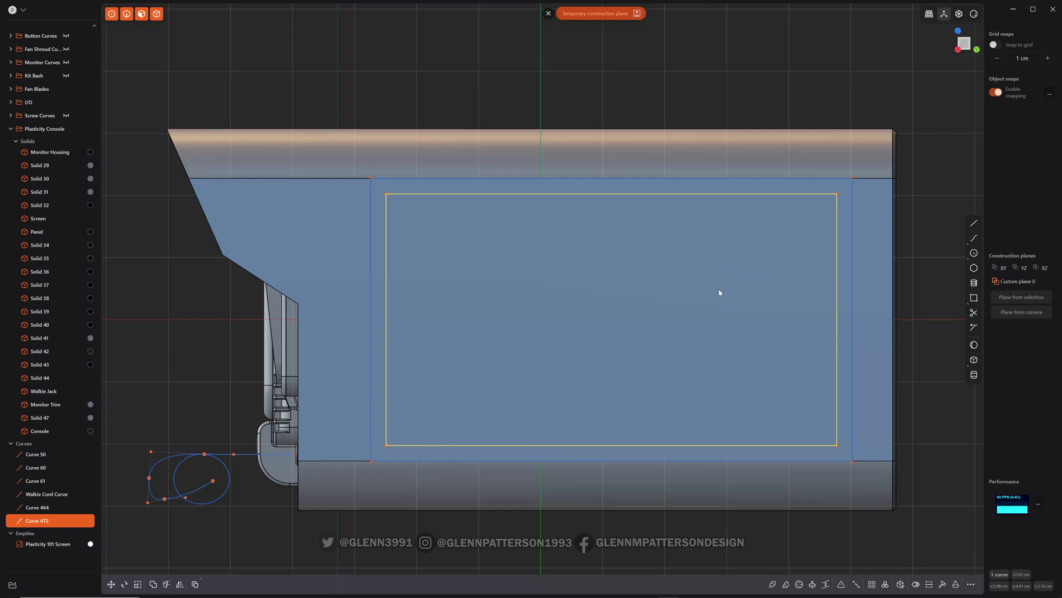
key(b)
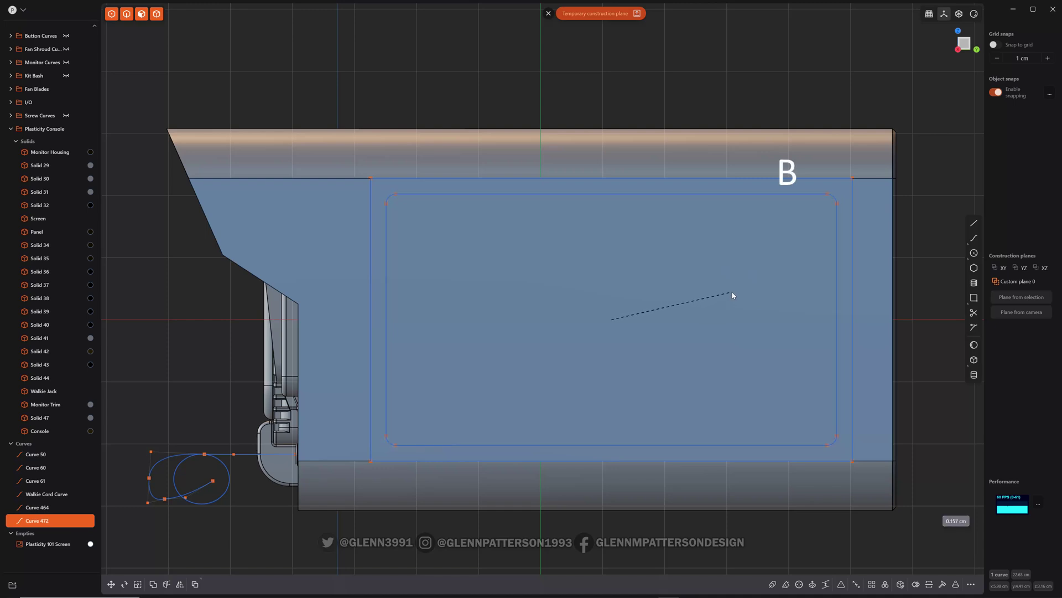
click(735, 298)
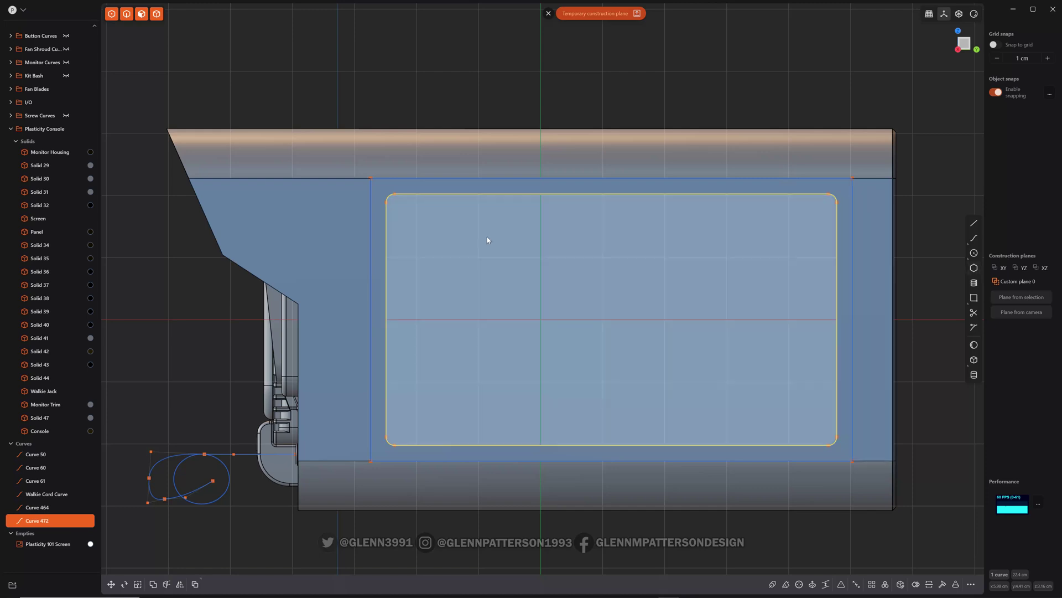
Draw two corner-to-corner diagonals across the inset rectangle forming an X, and select them
click(974, 222)
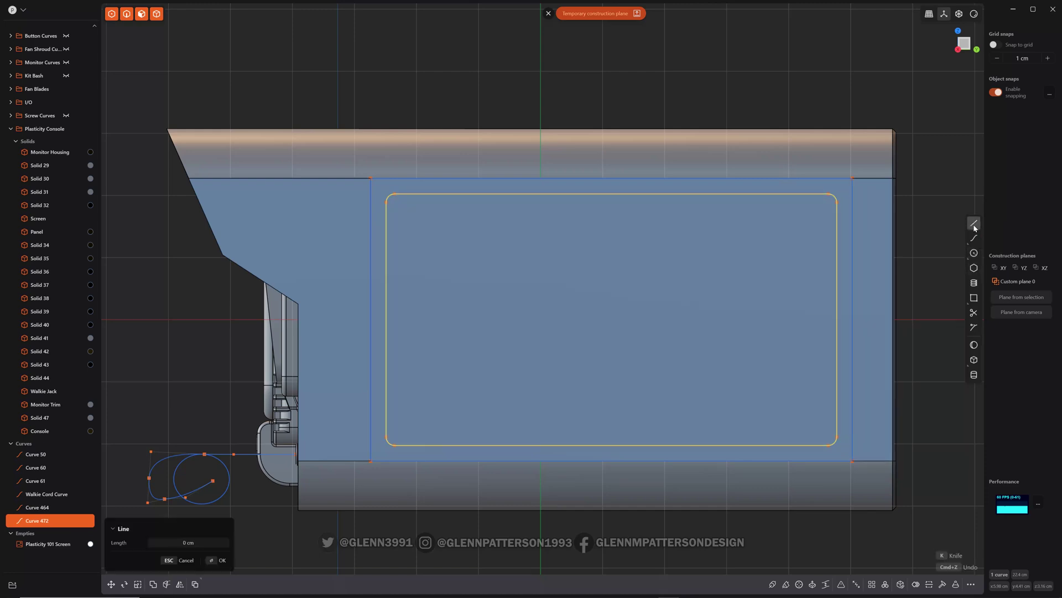
click(389, 196)
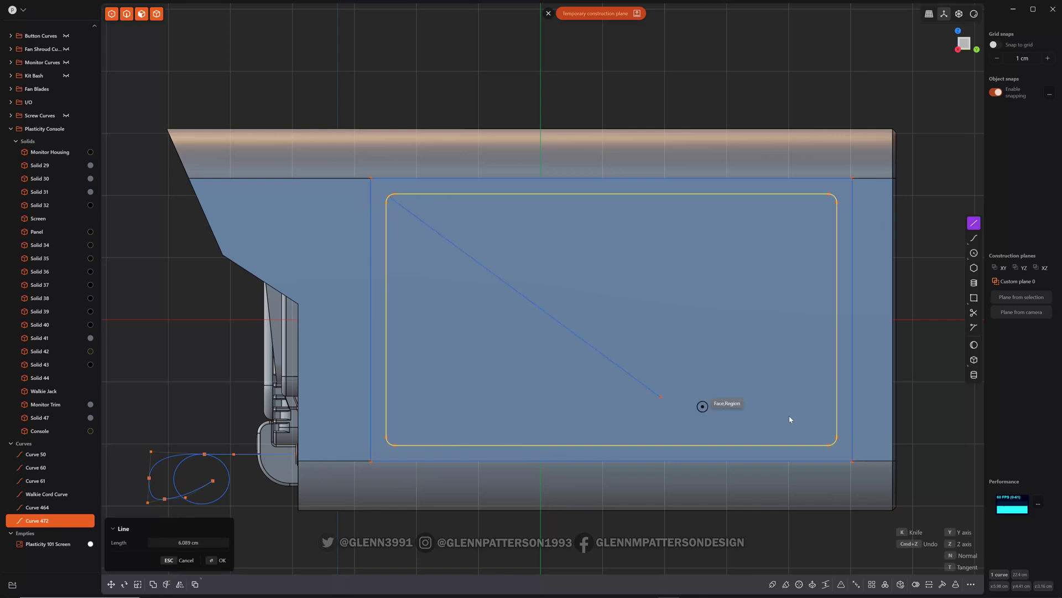
click(833, 443)
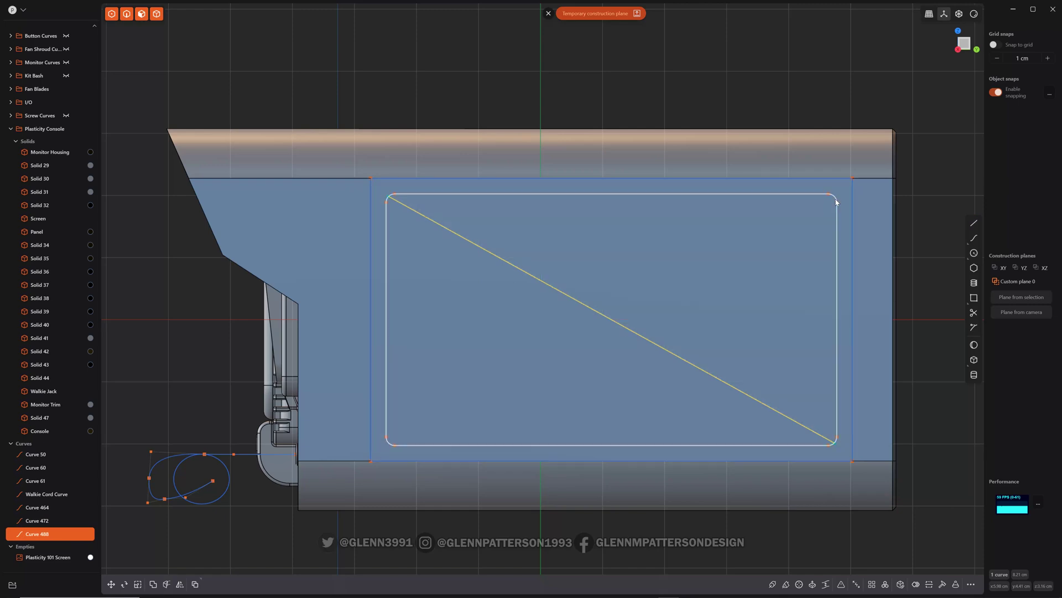
key(shift+a)
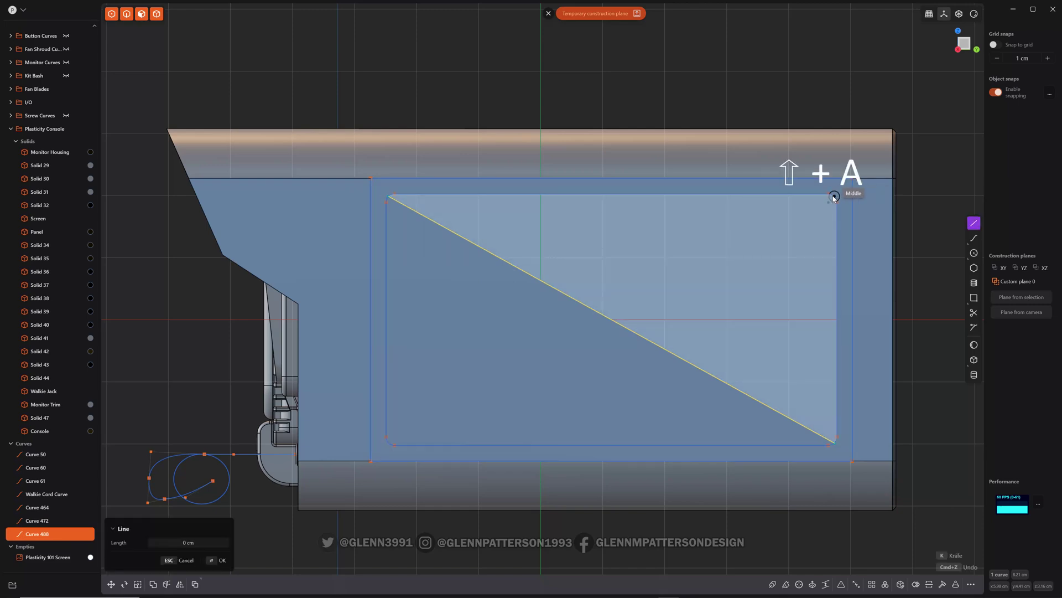
click(834, 196)
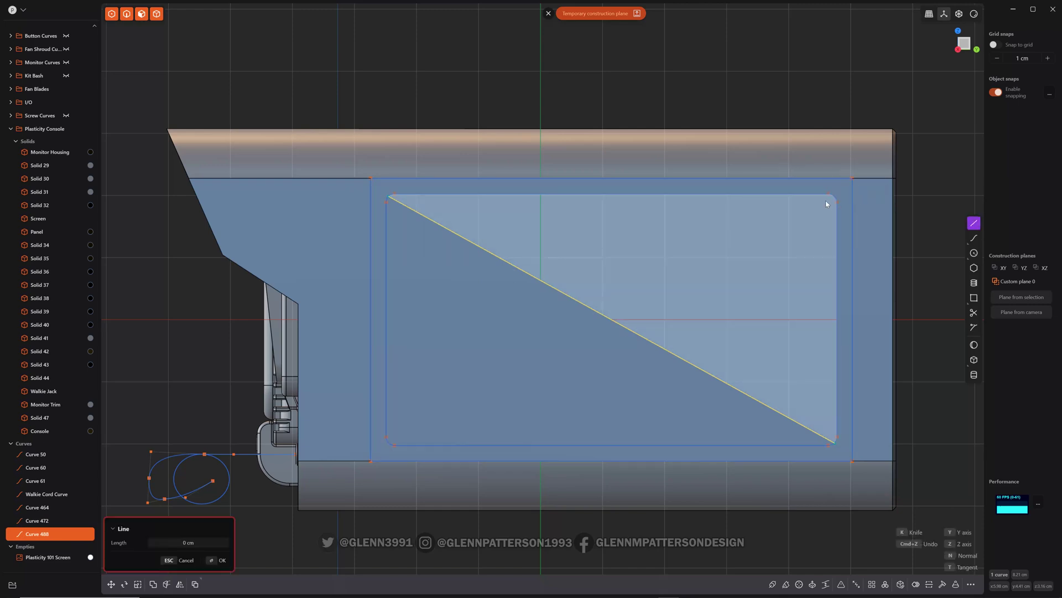
click(390, 444)
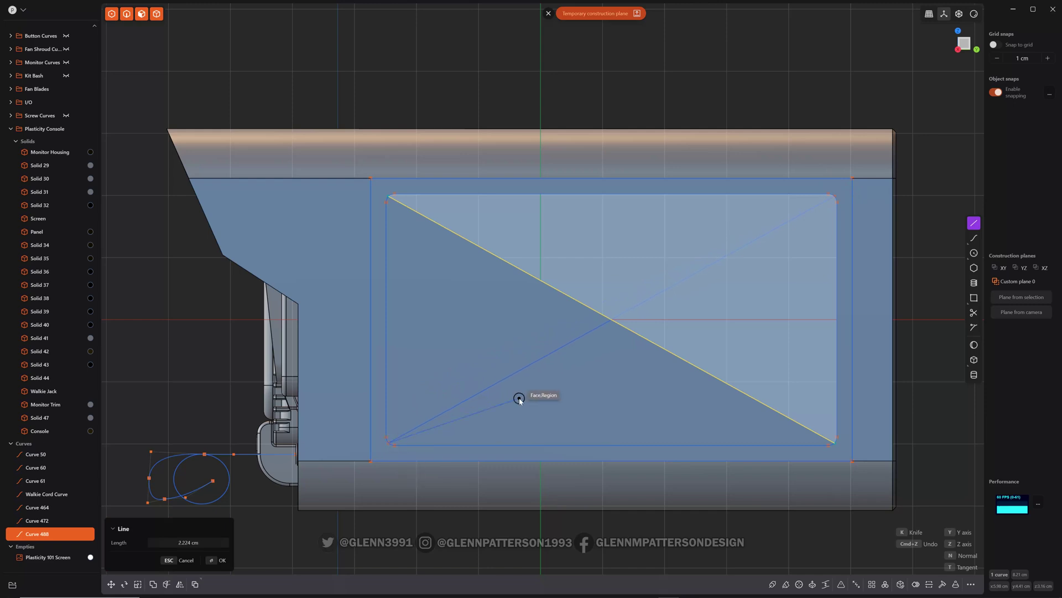
key(Return)
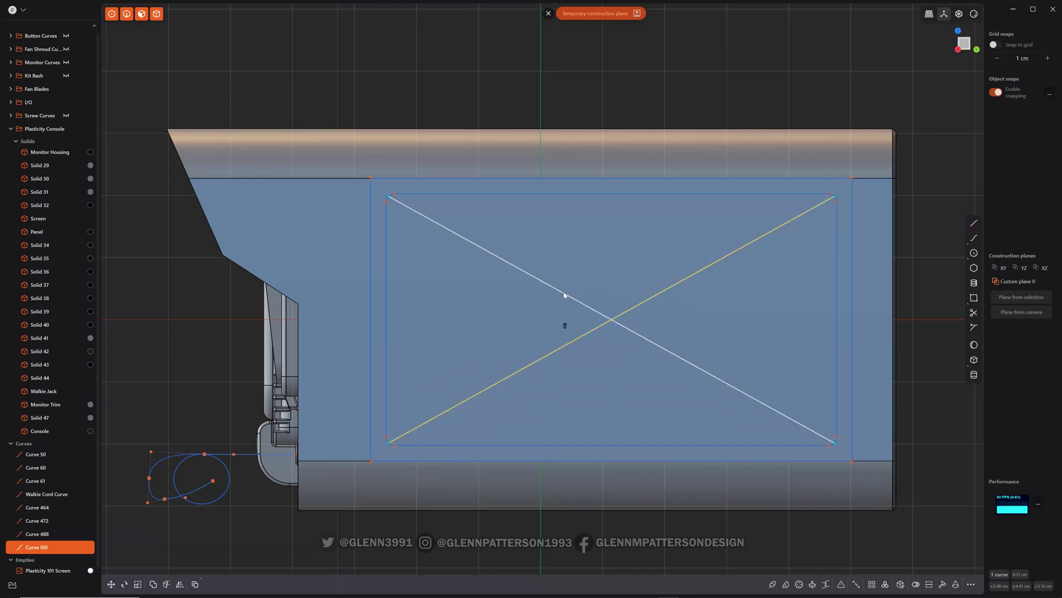
shift+click(564, 295)
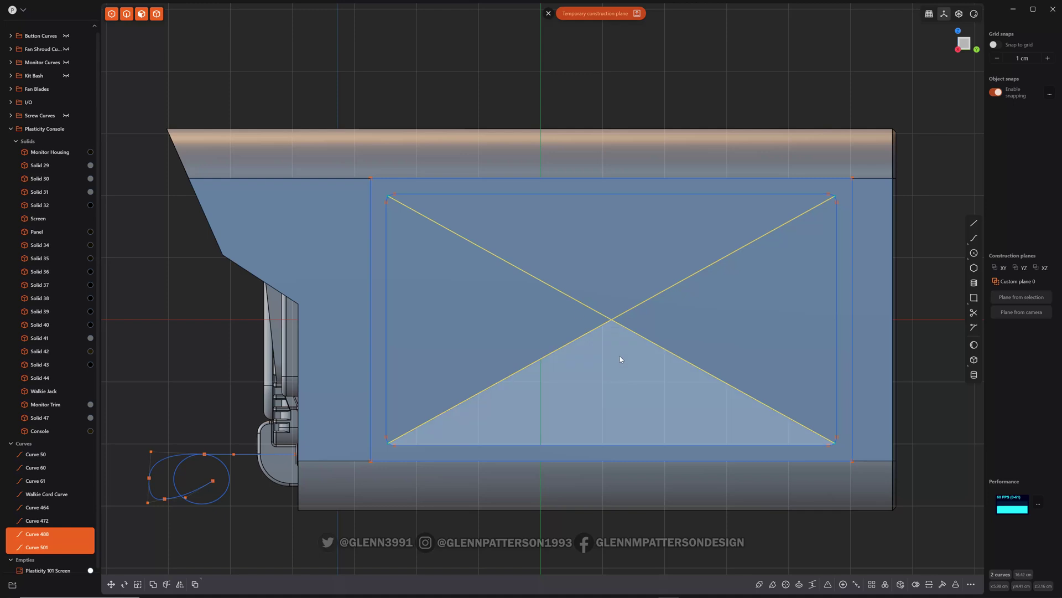
Offset both diagonals 0.192 cm to each side into parallel line pairs
key(o)
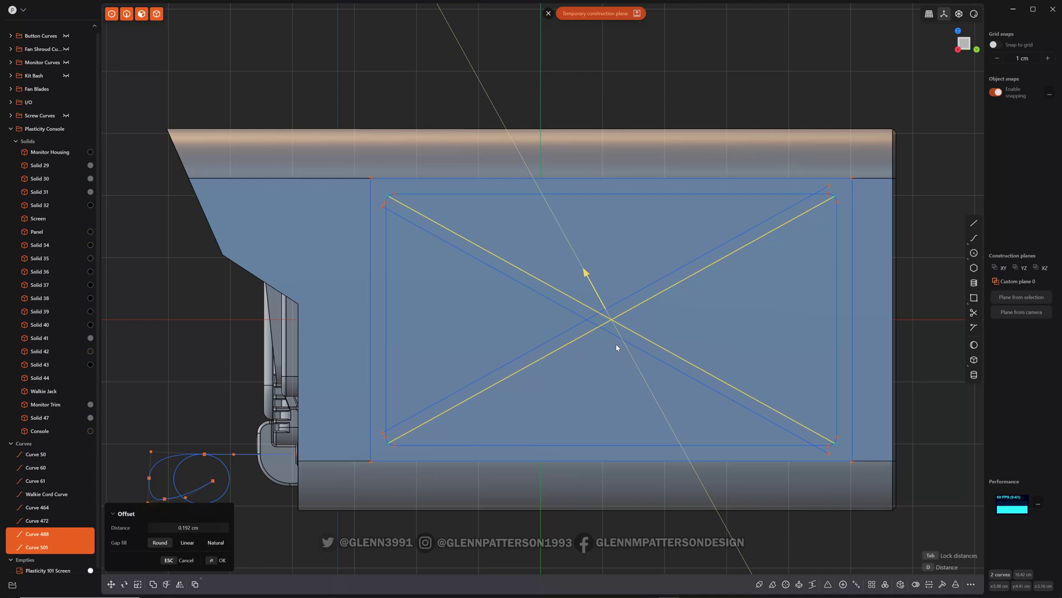
key(Tab)
click(634, 384)
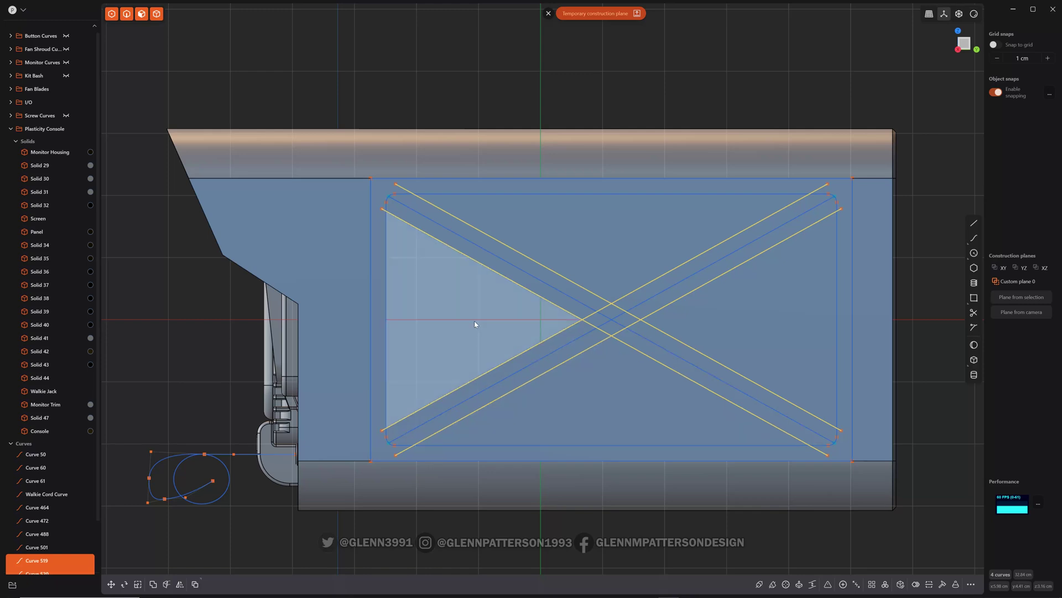
Trim the outer rectangle's top and right edges and the diagonal piece near the top-right corner
click(974, 312)
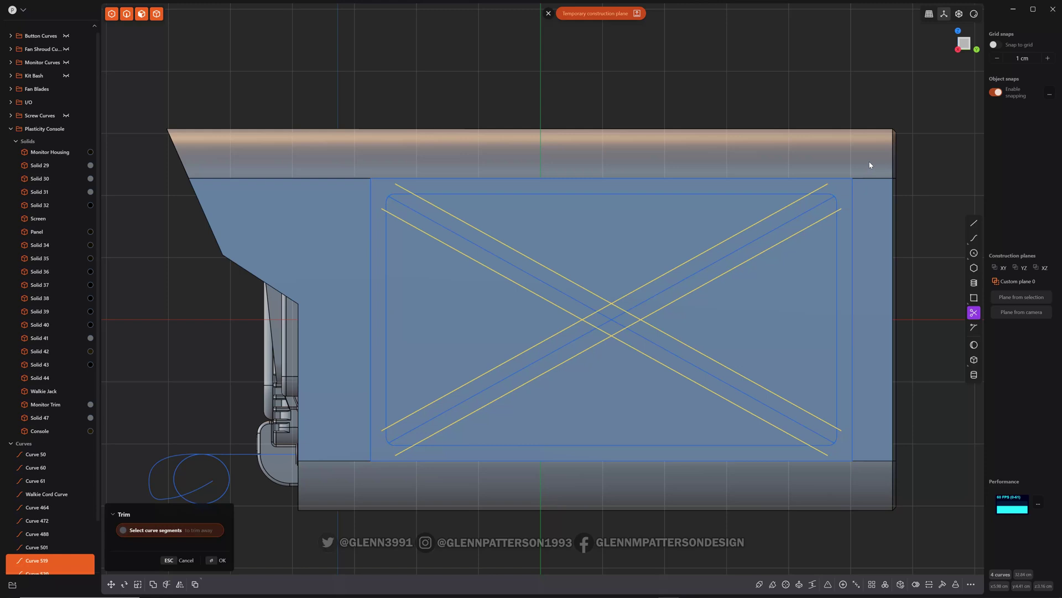
drag(870, 165, 840, 270)
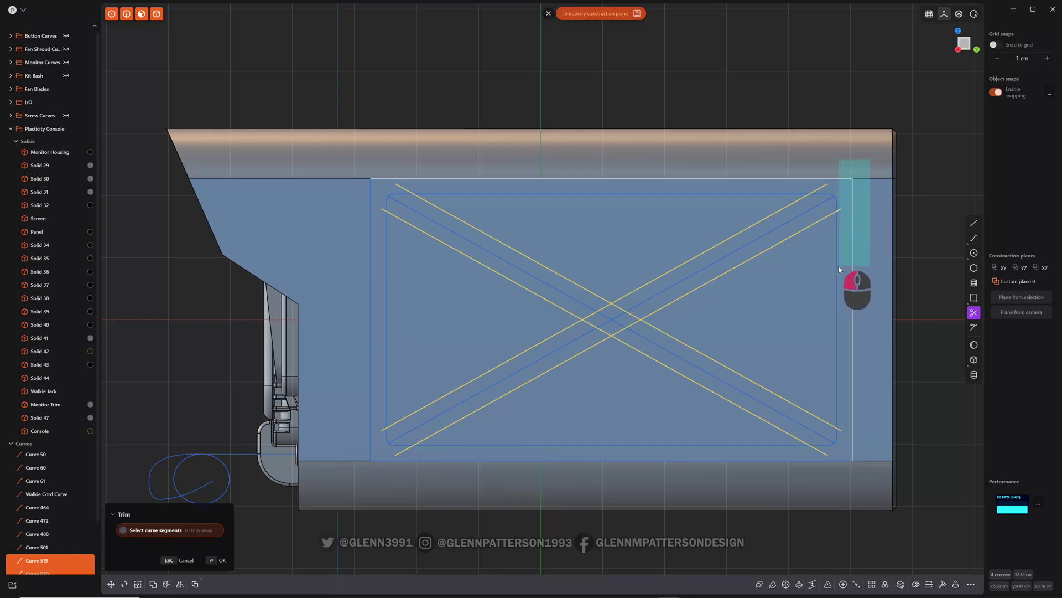
drag(840, 269, 839, 271)
mouse_move(838, 207)
mouse_down()
mouse_move(817, 195)
mouse_move(824, 178)
mouse_move(823, 191)
mouse_move(852, 202)
mouse_move(841, 209)
mouse_up()
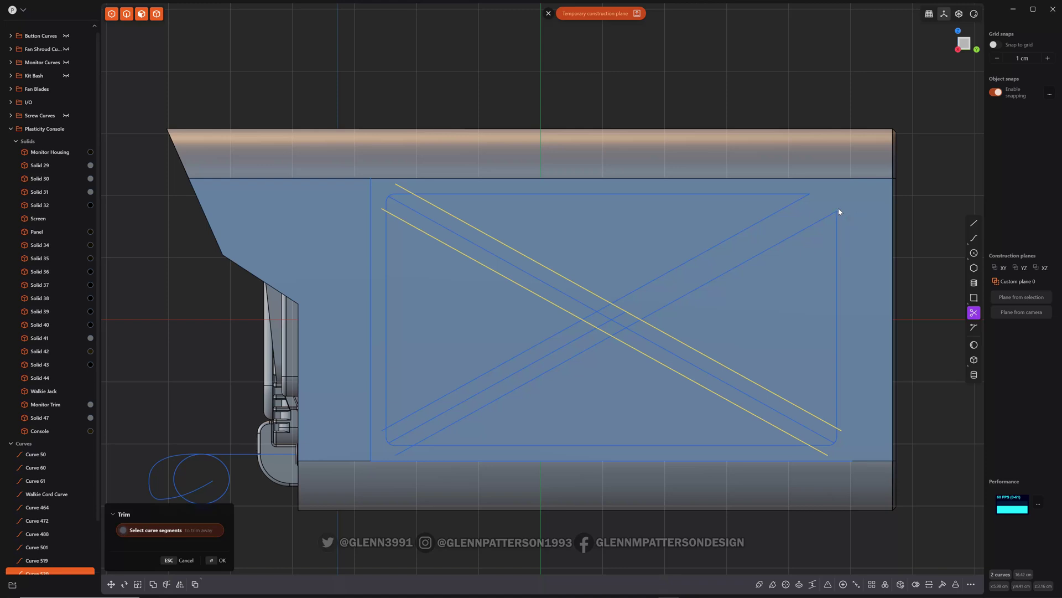
click(549, 14)
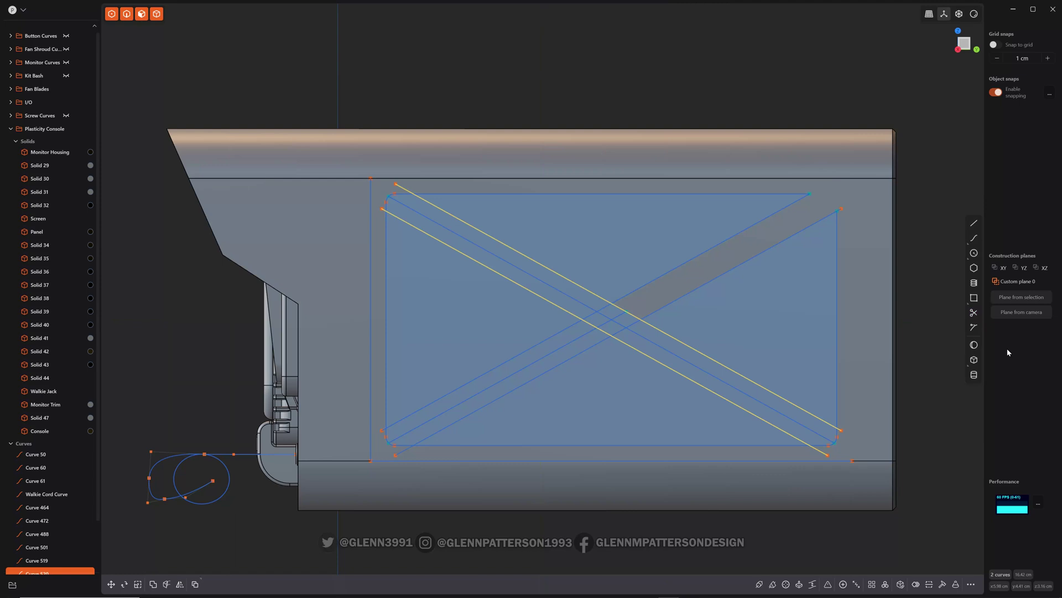
Trim the bottom-right rounded corner arc and the nearby diagonal segments
click(973, 313)
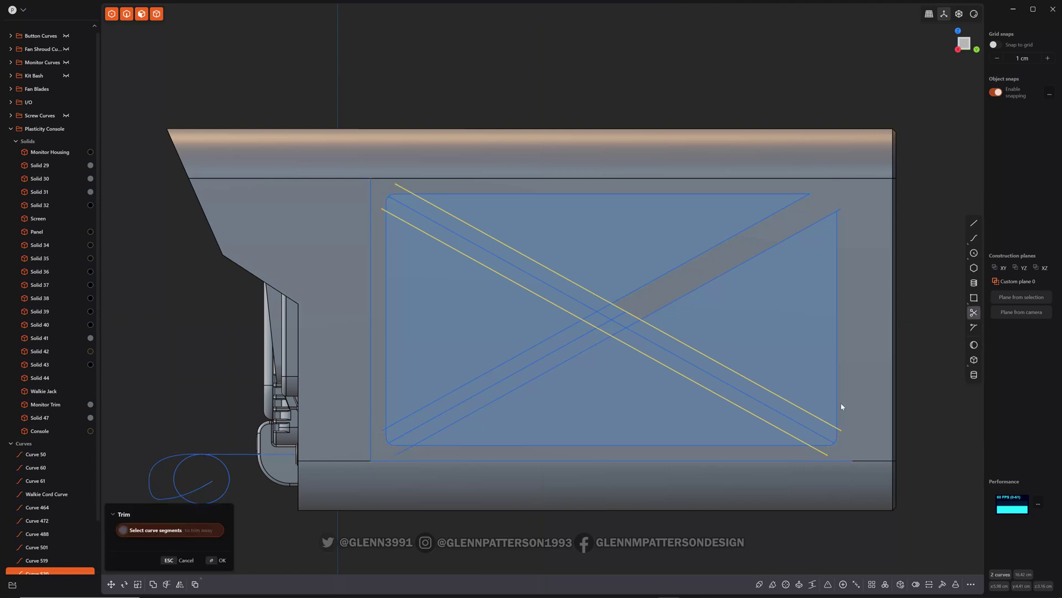
click(840, 431)
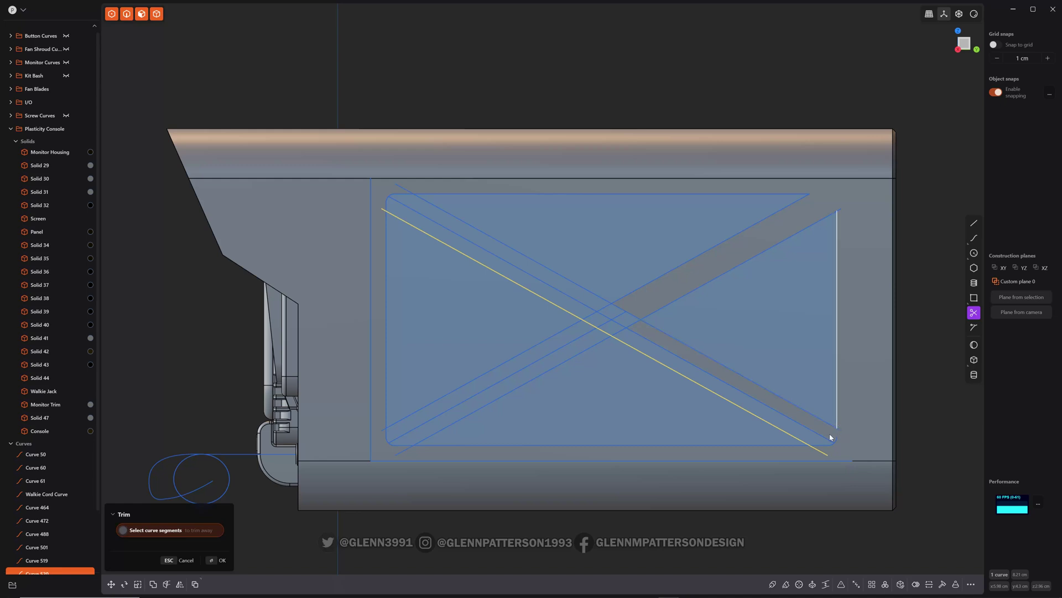
click(835, 441)
click(819, 451)
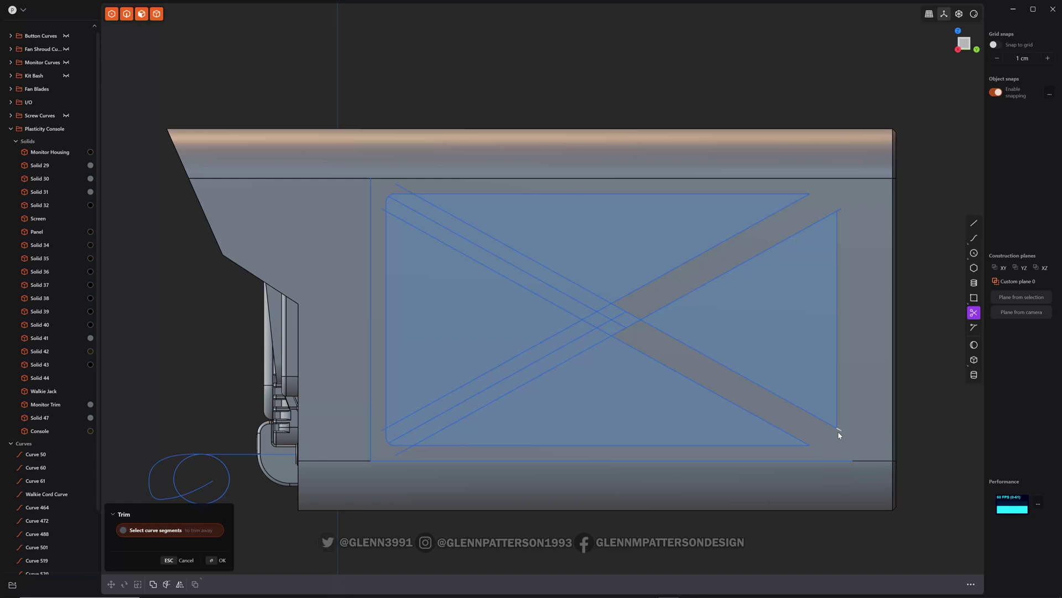
Trim the lower-right leftover and the crossing segments inside the X centre and lower-left arm
scroll(840, 434, up, 6)
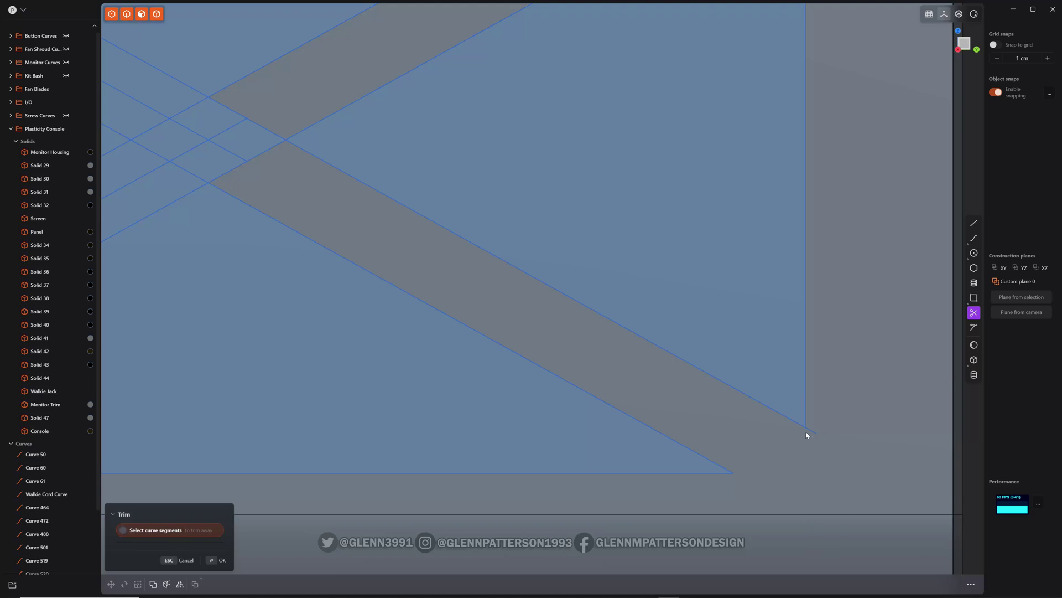
click(806, 432)
shift+middle_drag(204, 269, 649, 353)
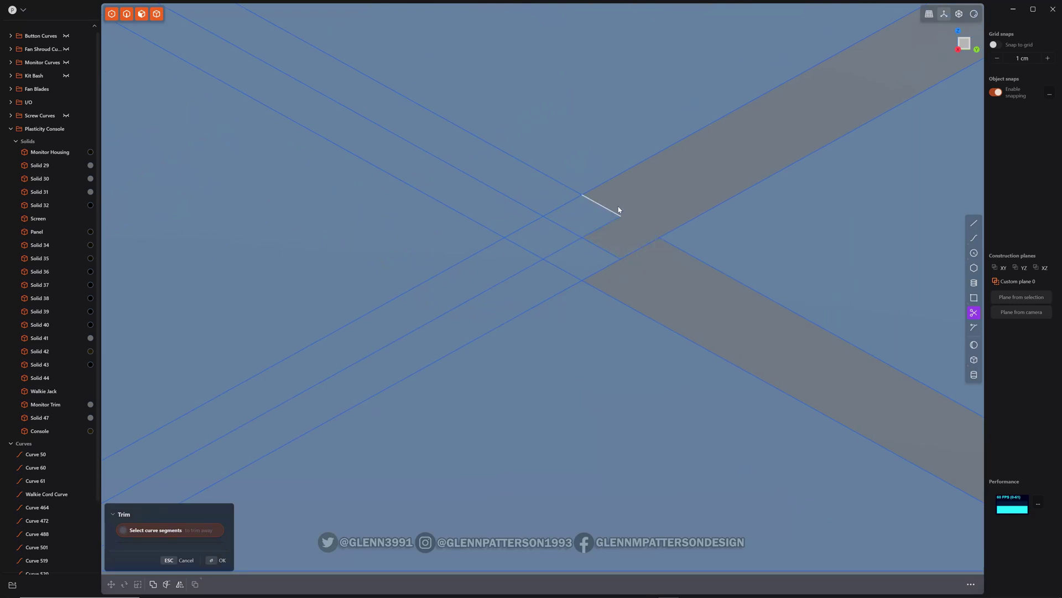
click(619, 210)
click(568, 269)
click(553, 245)
click(521, 287)
Trim the leftover segments near the upper-left and lower-left corners
middle_drag(487, 211, 475, 143)
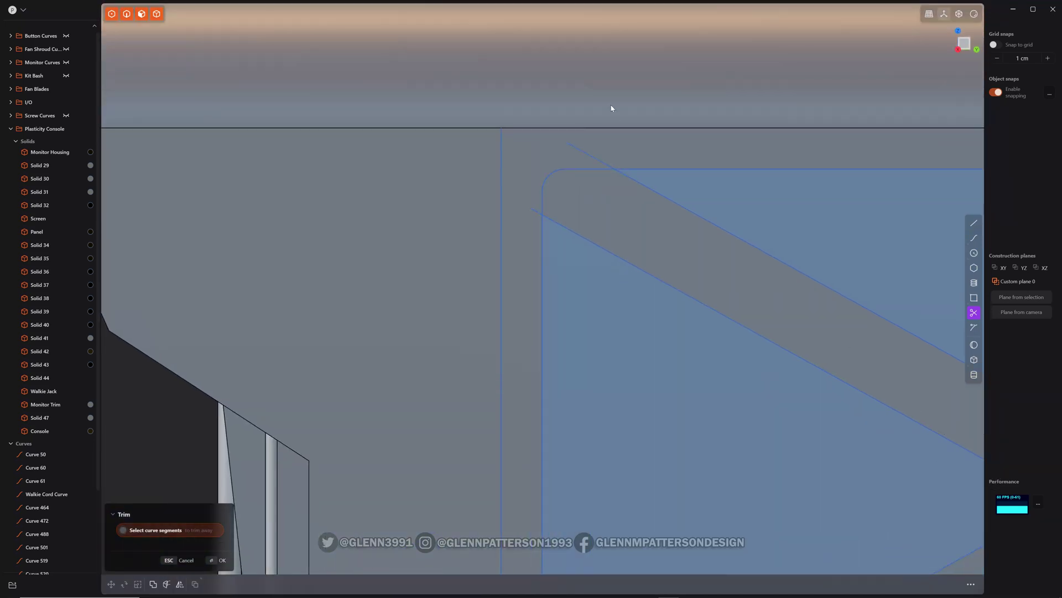
drag(611, 105, 449, 224)
middle_drag(528, 352, 410, 224)
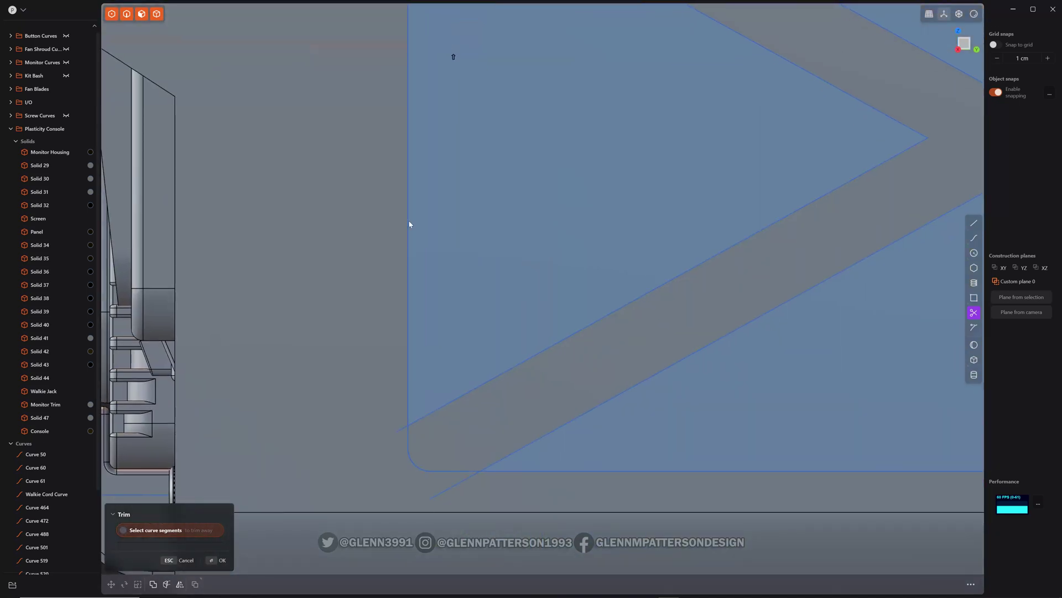
mouse_move(380, 449)
mouse_down()
mouse_move(464, 510)
mouse_move(431, 469)
mouse_move(443, 491)
mouse_move(373, 435)
mouse_up()
scroll(476, 437, down, 5)
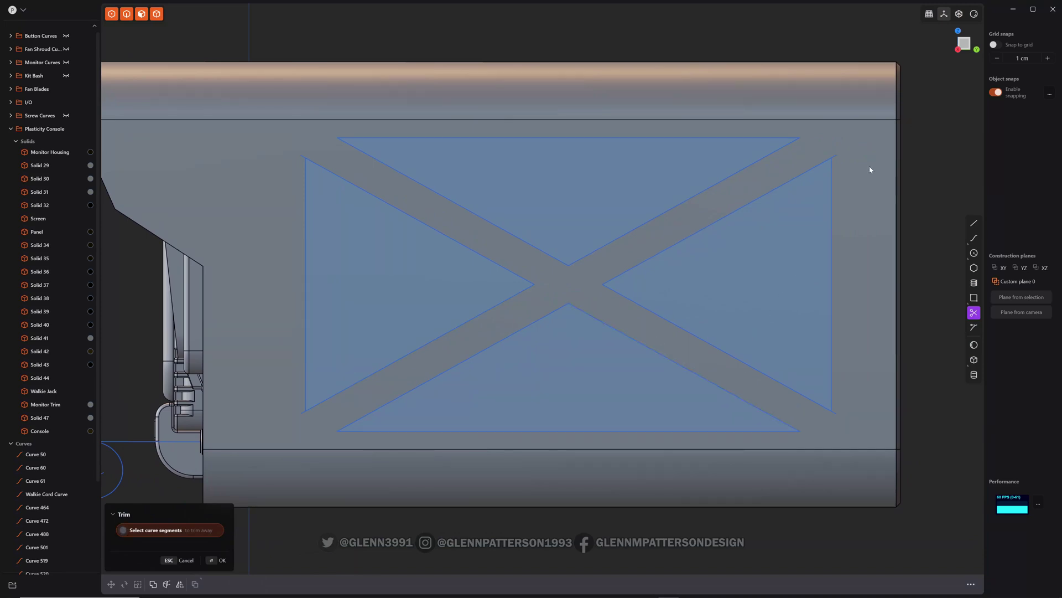
Try deleting the top-right corner and extruding the right triangle, then undo both attempts
key(Escape)
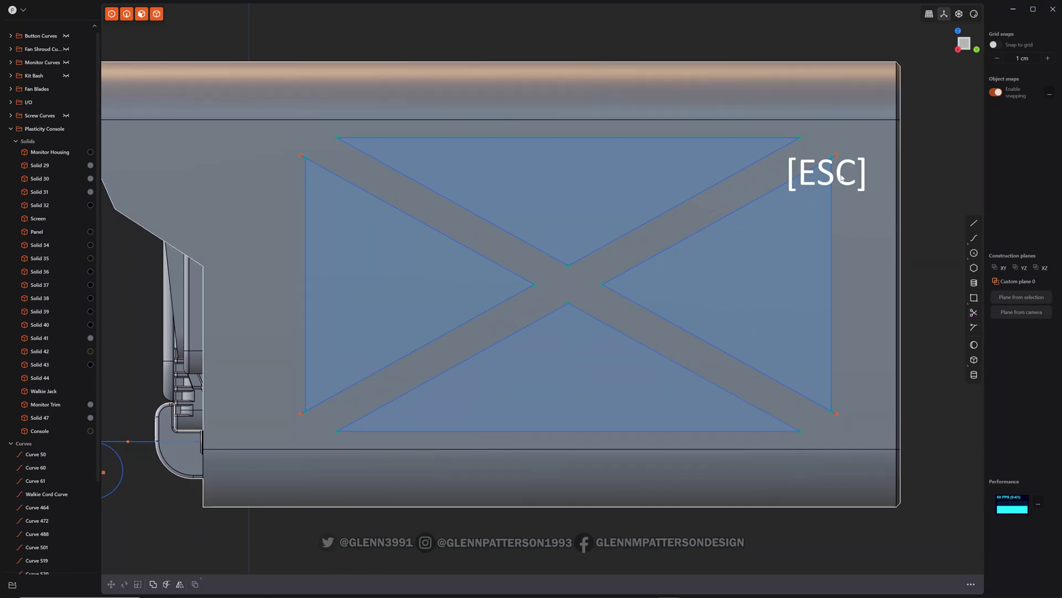
click(836, 156)
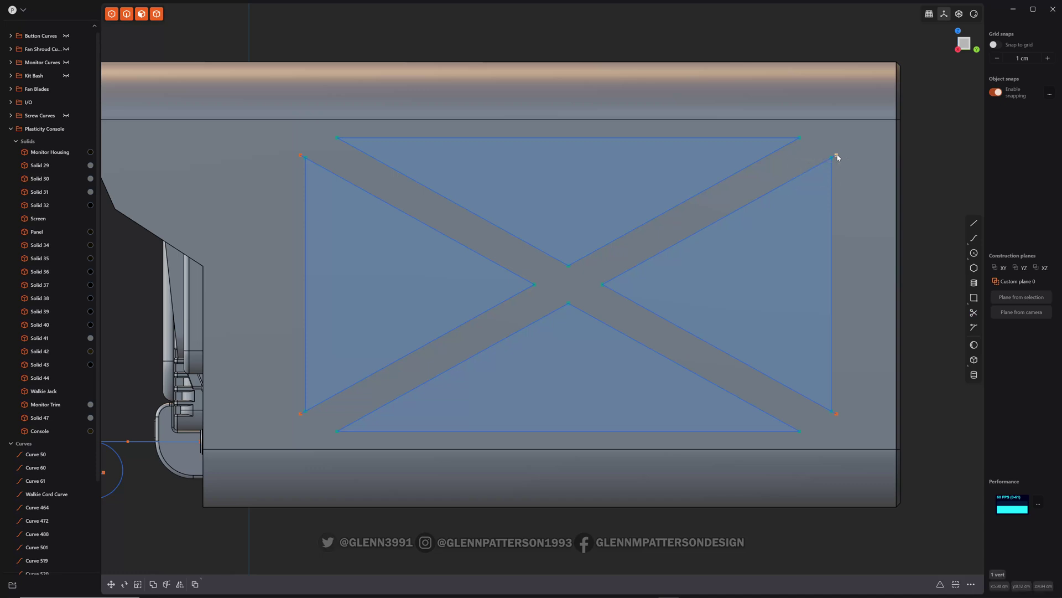
key(x)
click(828, 183)
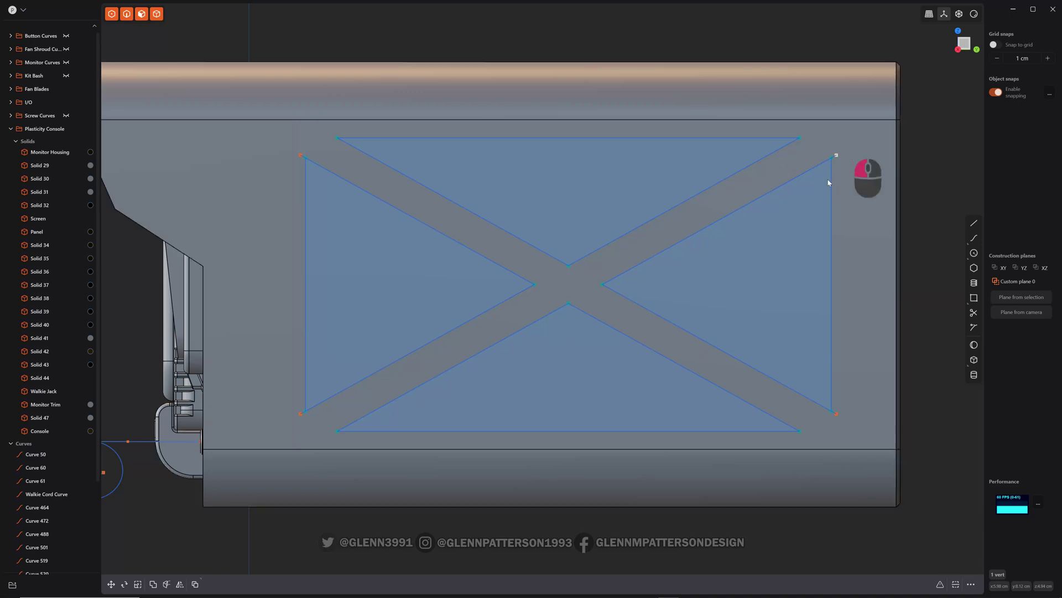
drag(829, 182, 805, 415)
key(e)
key(x)
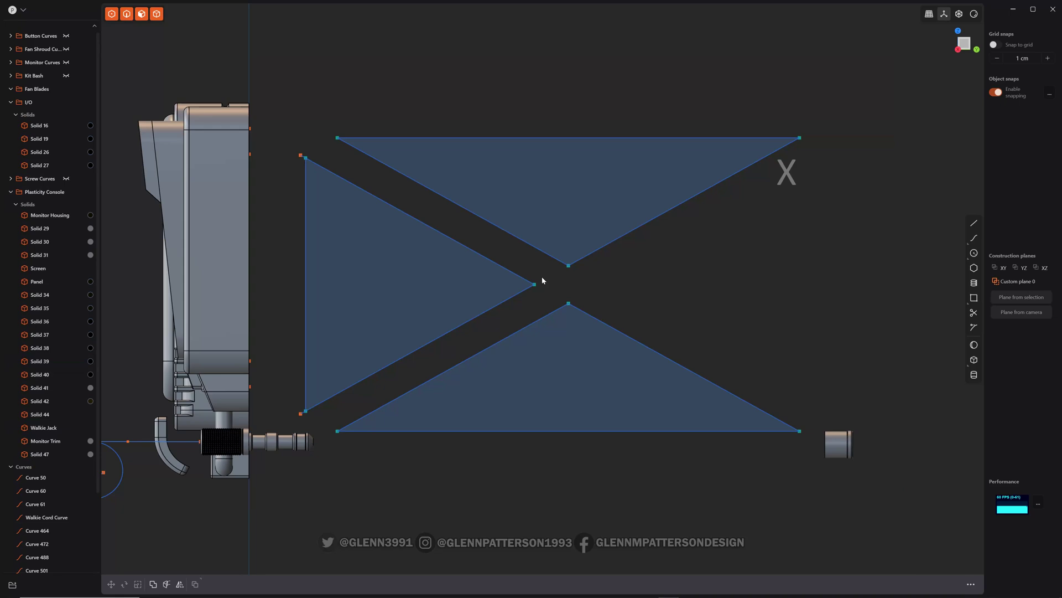
key(ctrl+z)
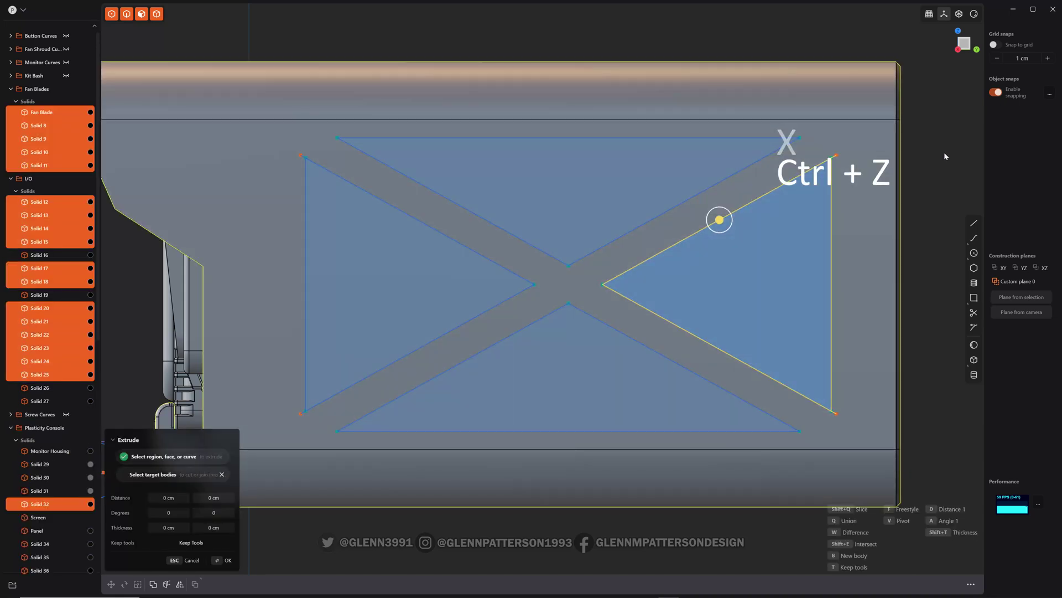
key(ctrl+z)
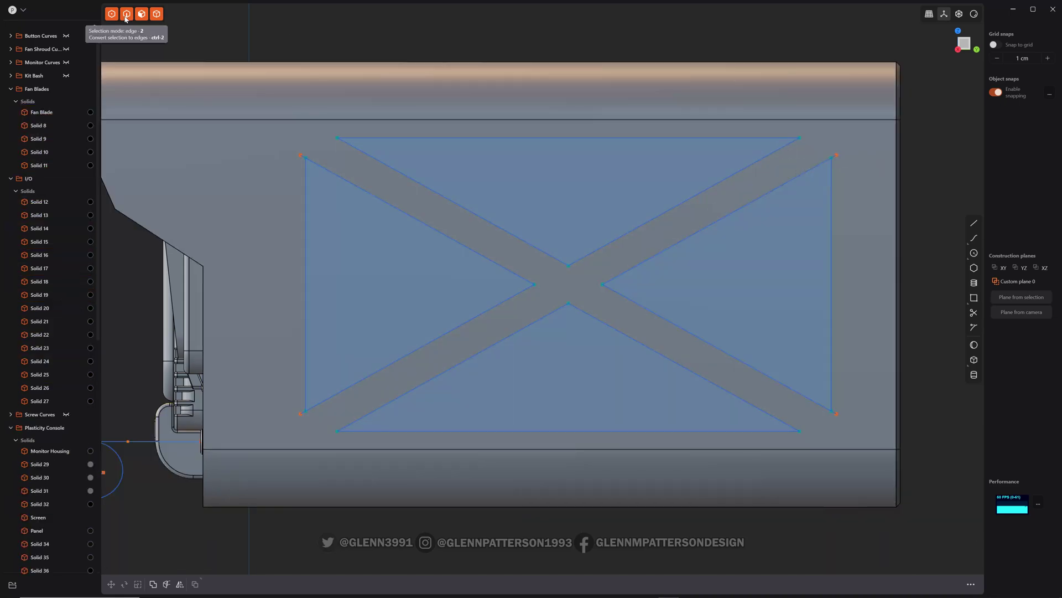
In edge mode, select the left and right triangles' edges and delete them
key(2)
click(833, 161)
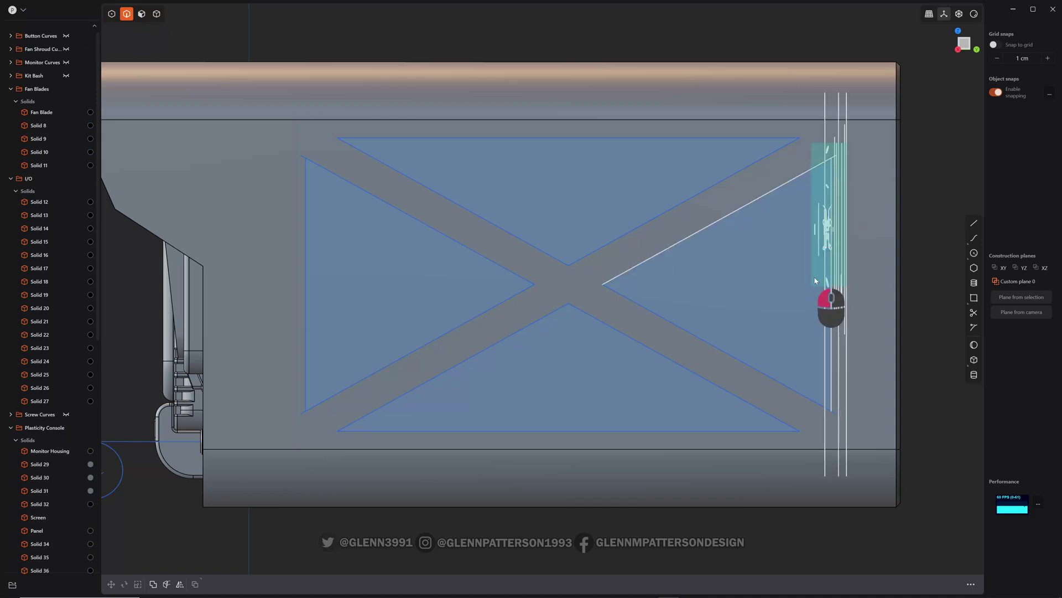
click(885, 166)
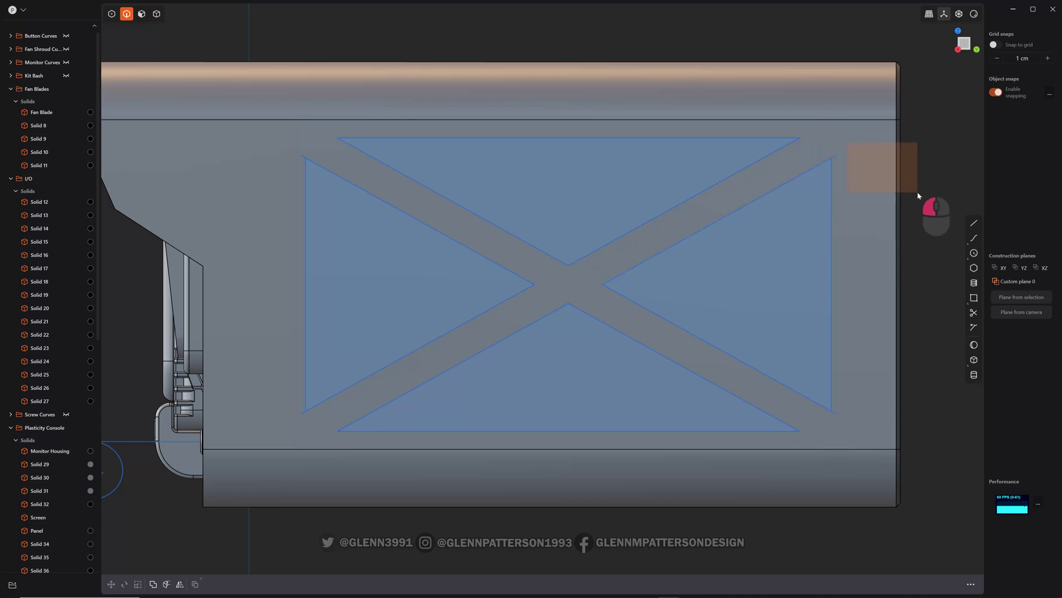
shift+click(835, 160)
shift+click(831, 185)
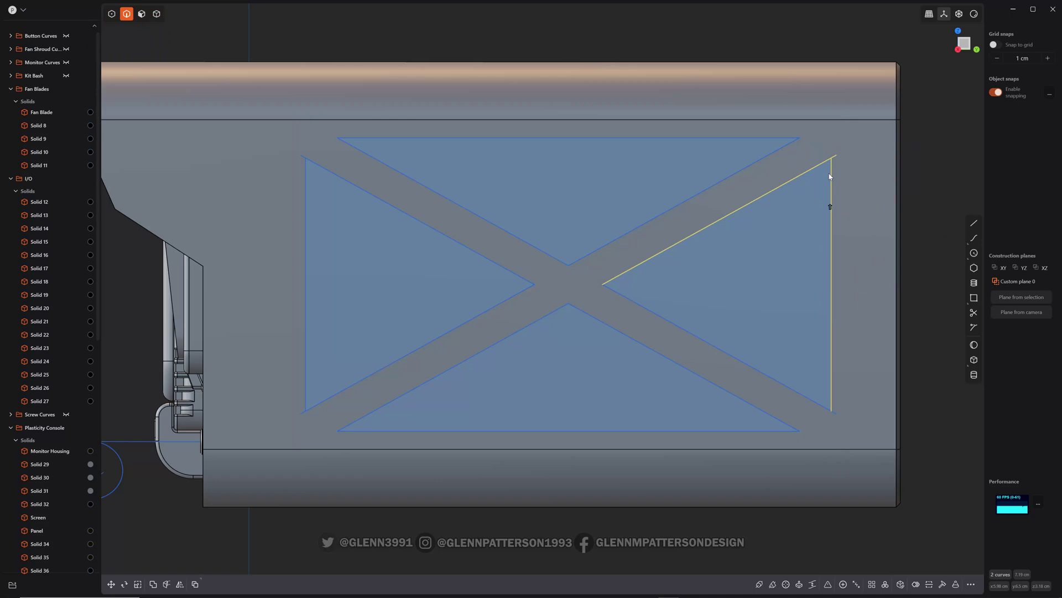
shift+click(472, 320)
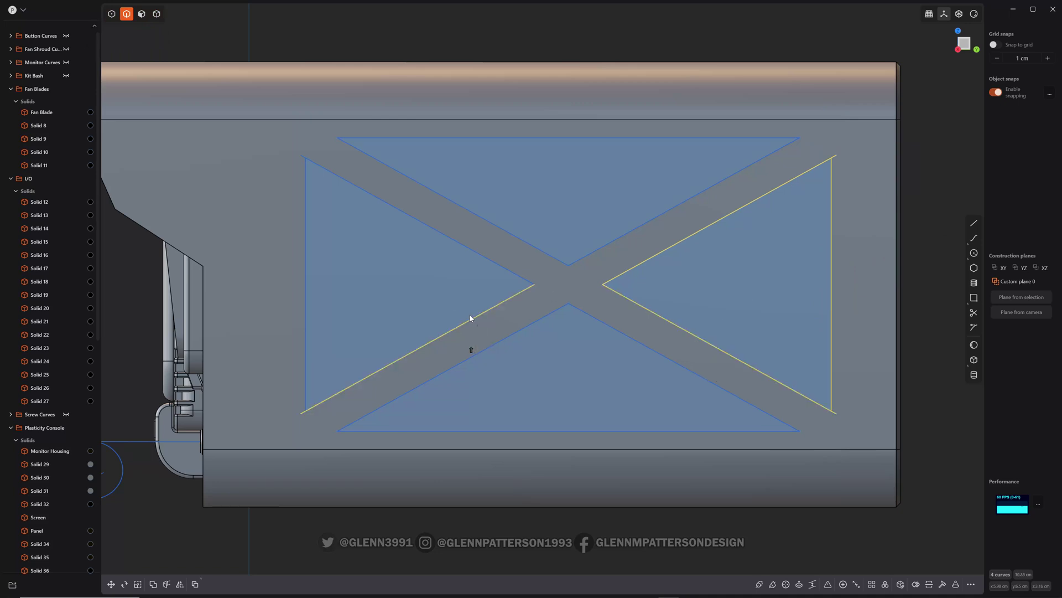
shift+click(480, 253)
shift+click(309, 287)
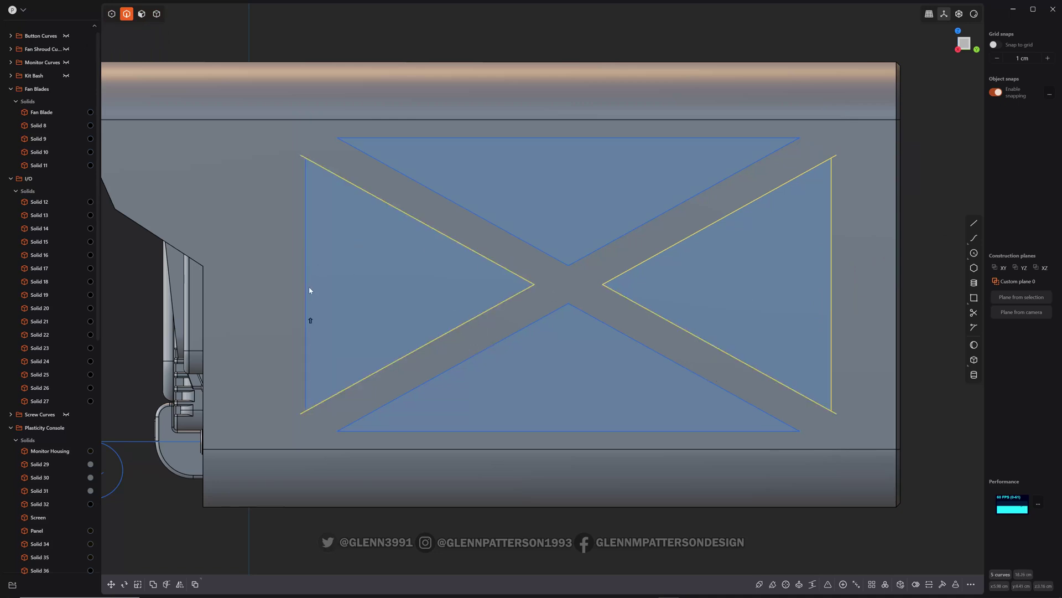
key(x)
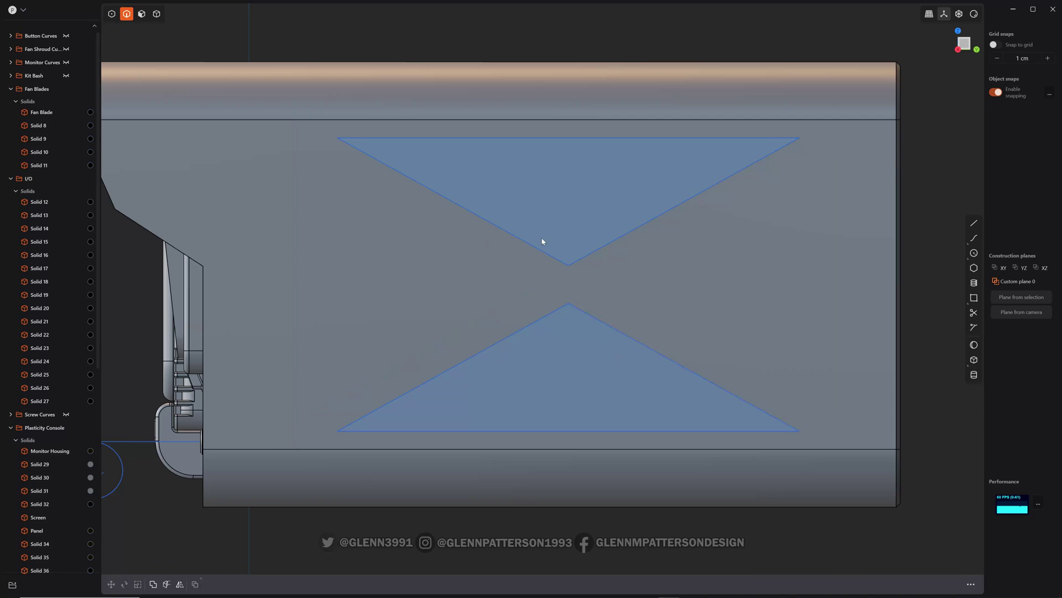
Join the three edges of each remaining triangle into two closed curves
click(528, 247)
shift+click(581, 258)
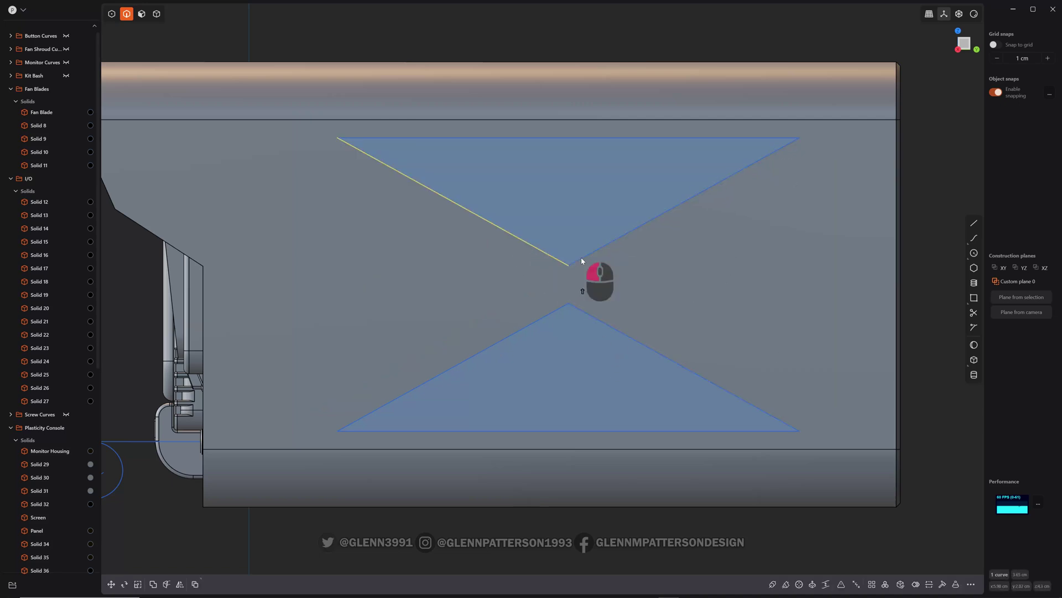
shift+click(550, 139)
shift+click(650, 349)
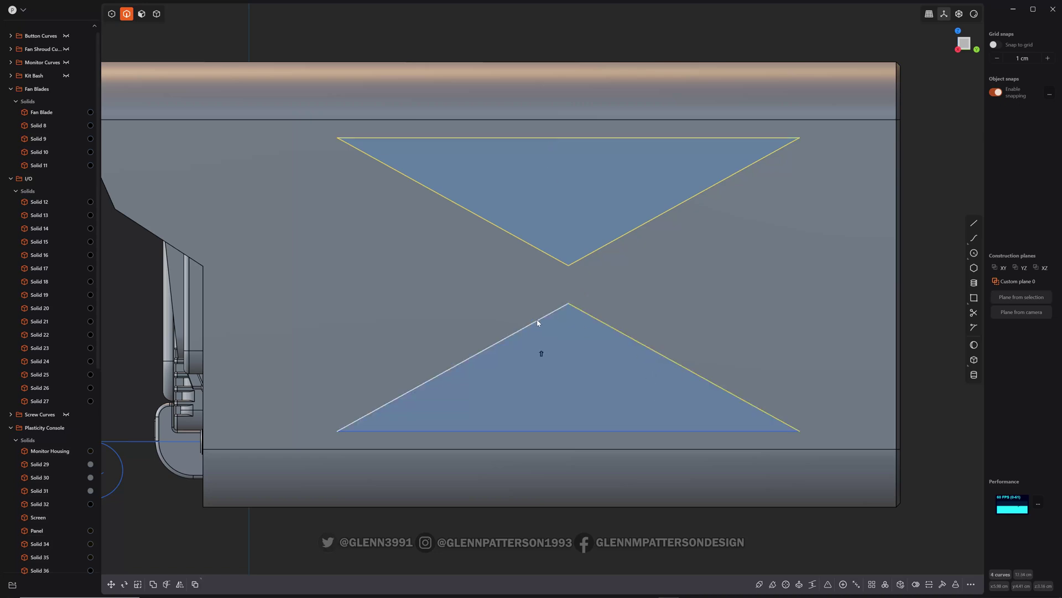
shift+click(538, 320)
shift+click(595, 431)
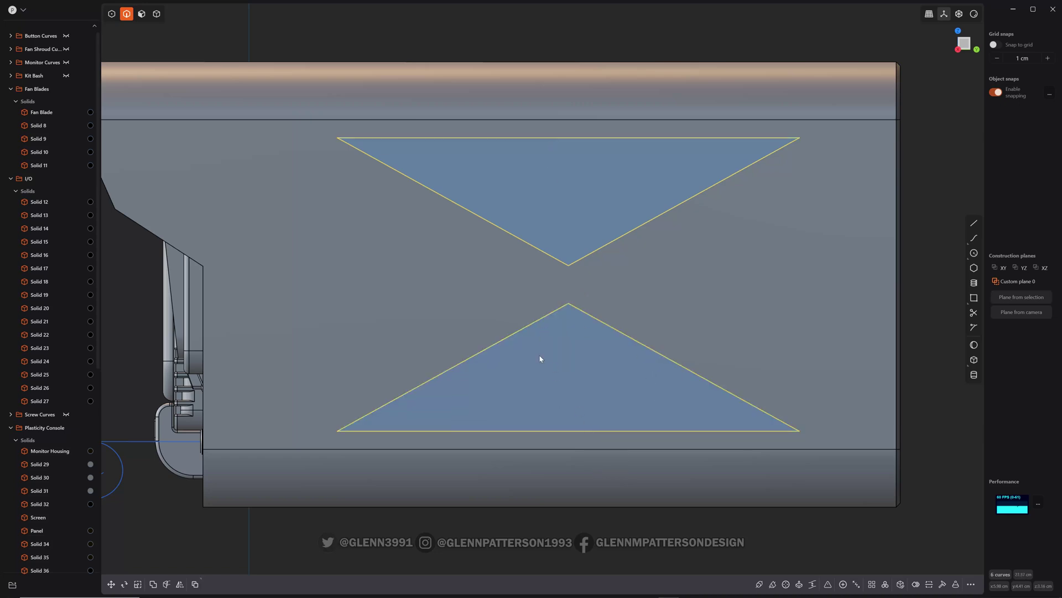
key(j)
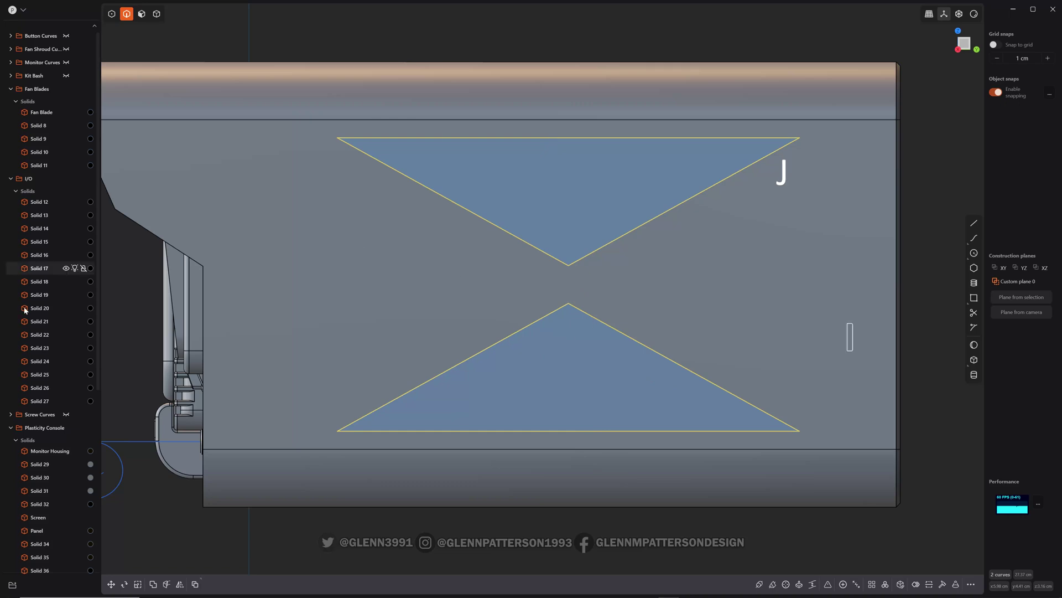
Fillet the corners of both triangle curves and view the panel at an angle
scroll(48, 399, down, 5)
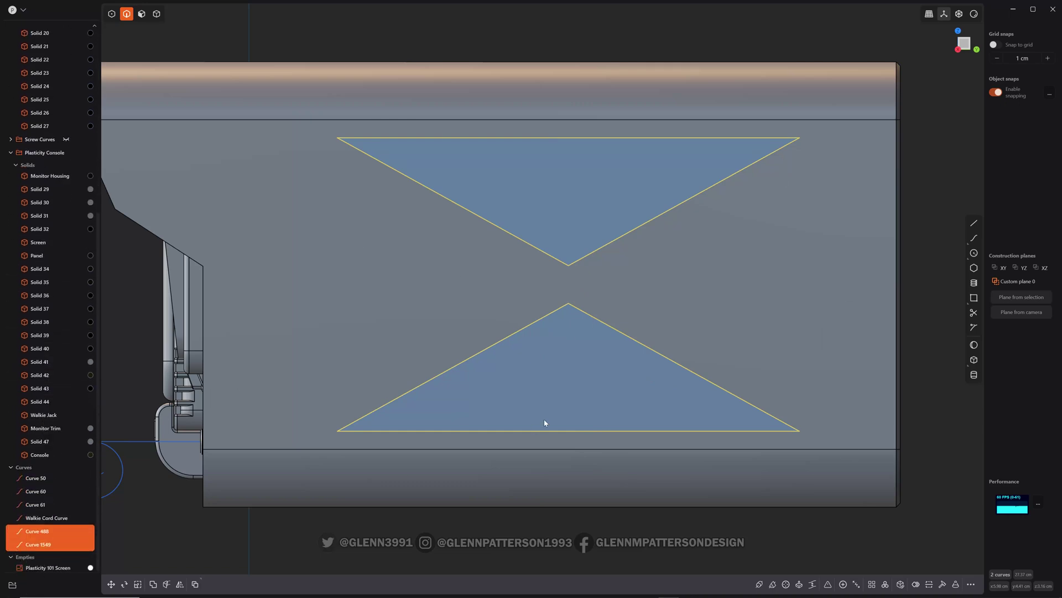
key(b)
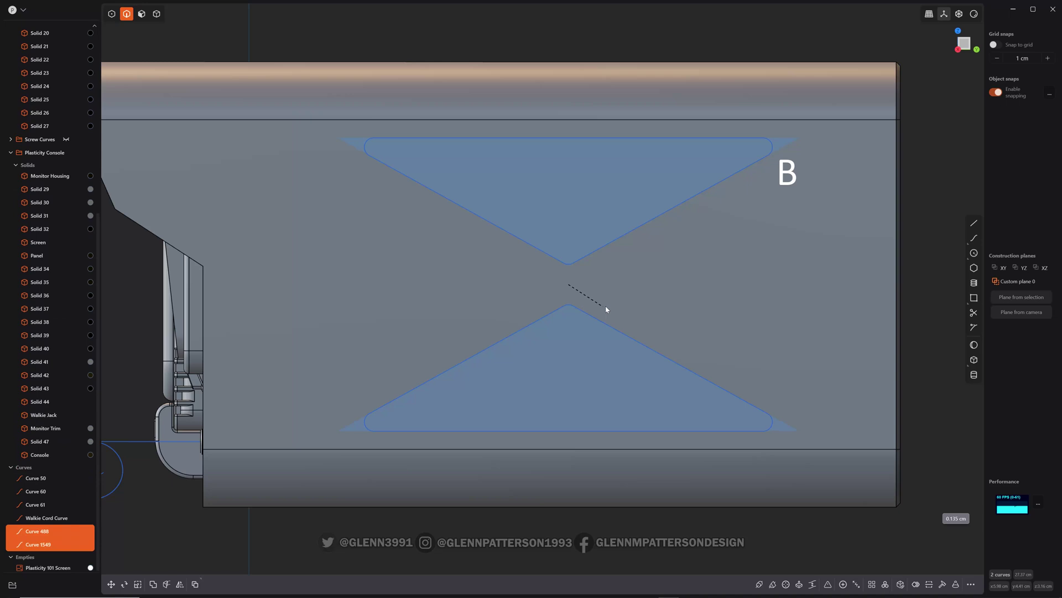
click(607, 309)
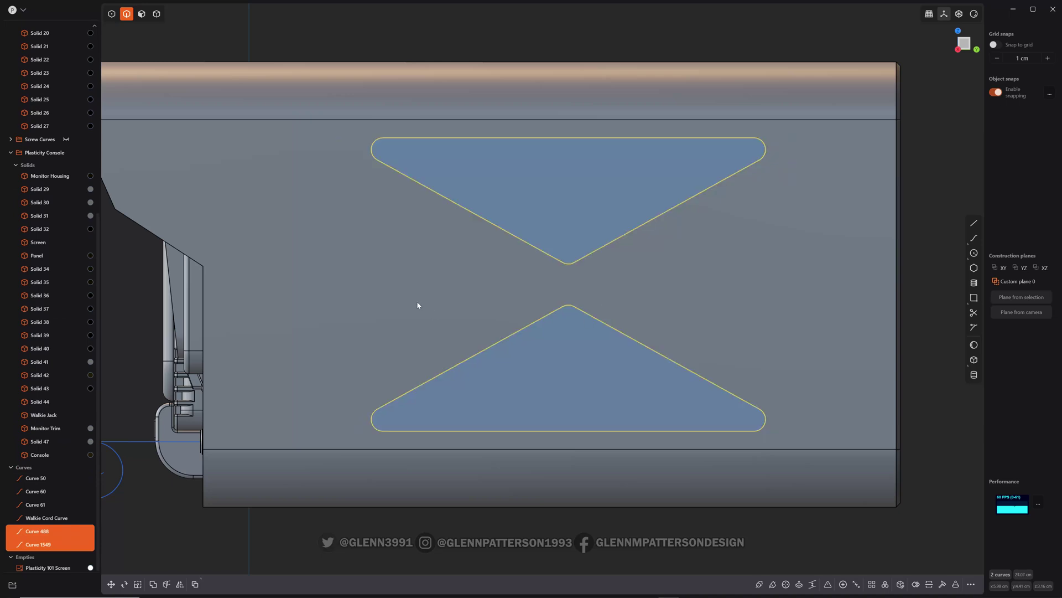
middle_drag(418, 305, 469, 333)
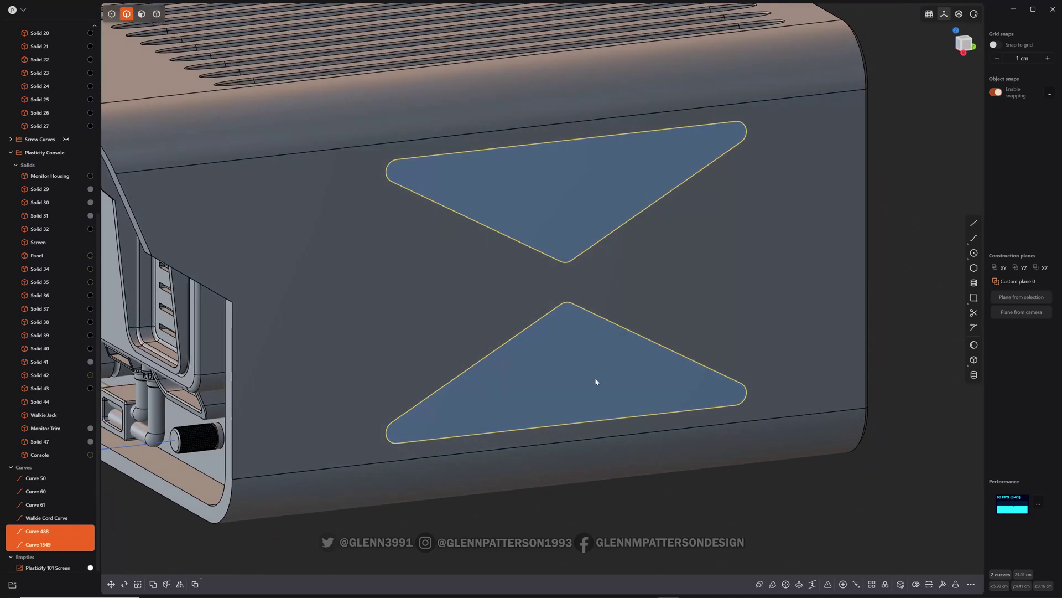
Extrude both triangle regions 0.137 cm as a Difference cut into the Console body
key(Escape)
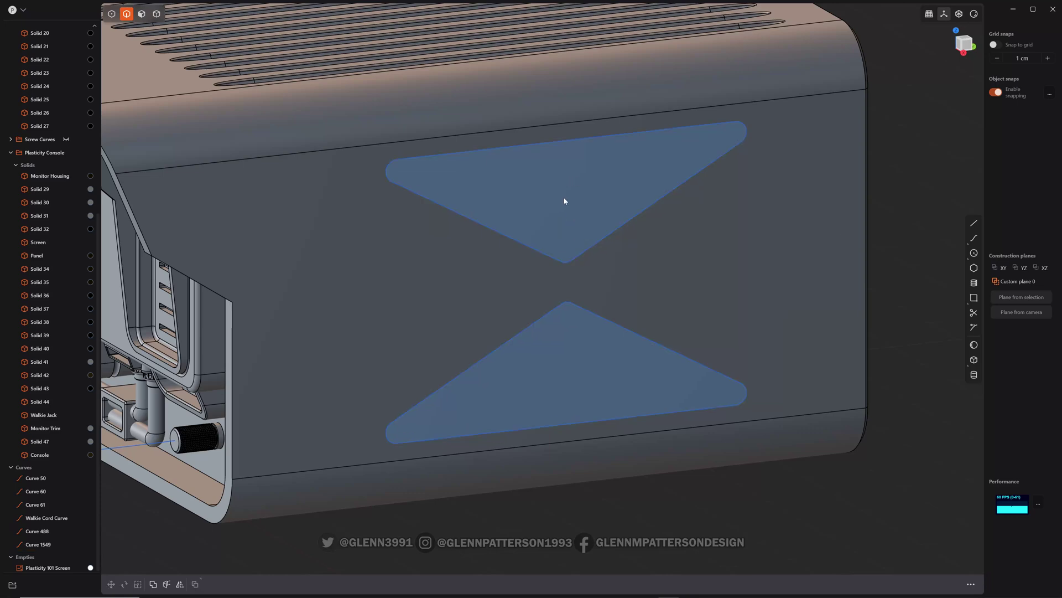
key(5)
click(563, 197)
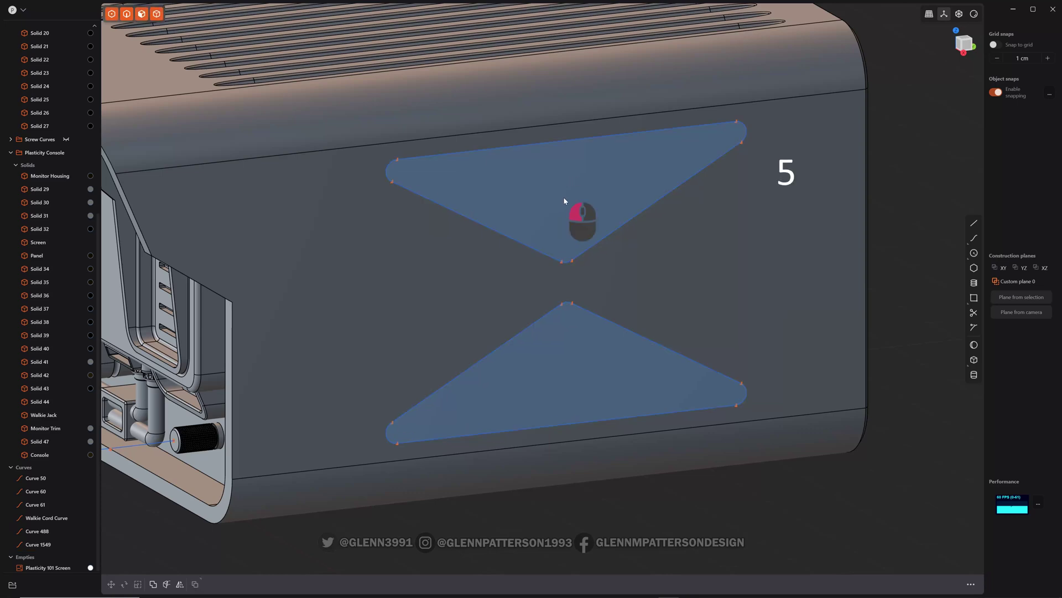
shift+click(582, 347)
drag(557, 329, 556, 332)
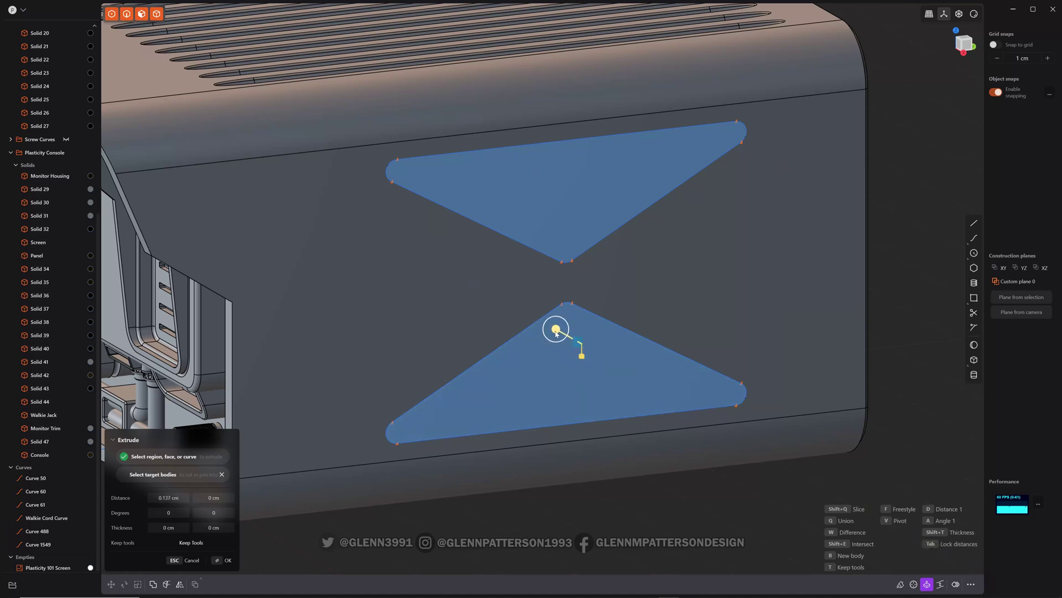
key(w)
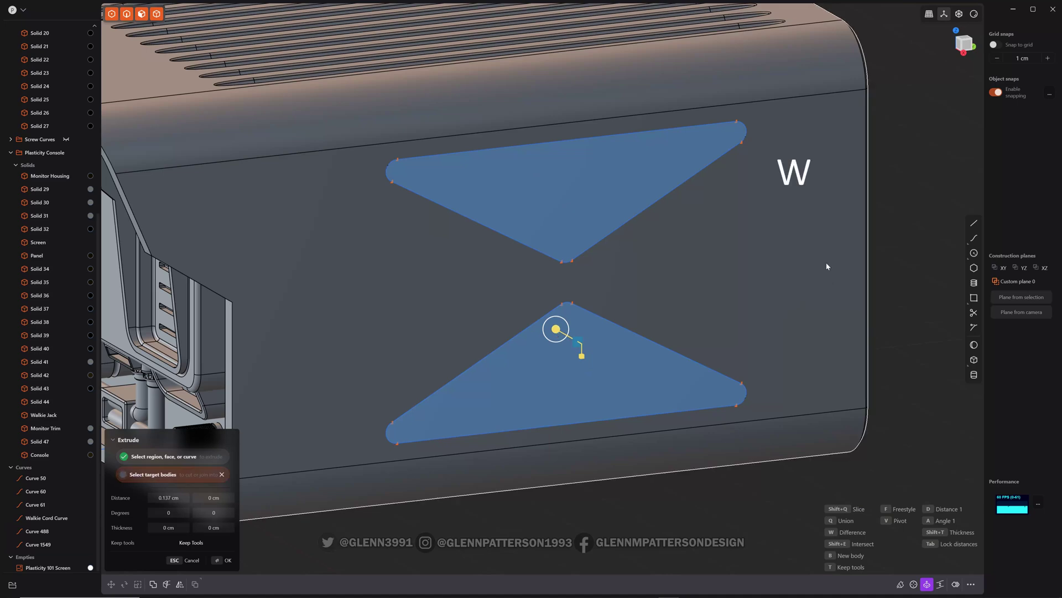
key(Return)
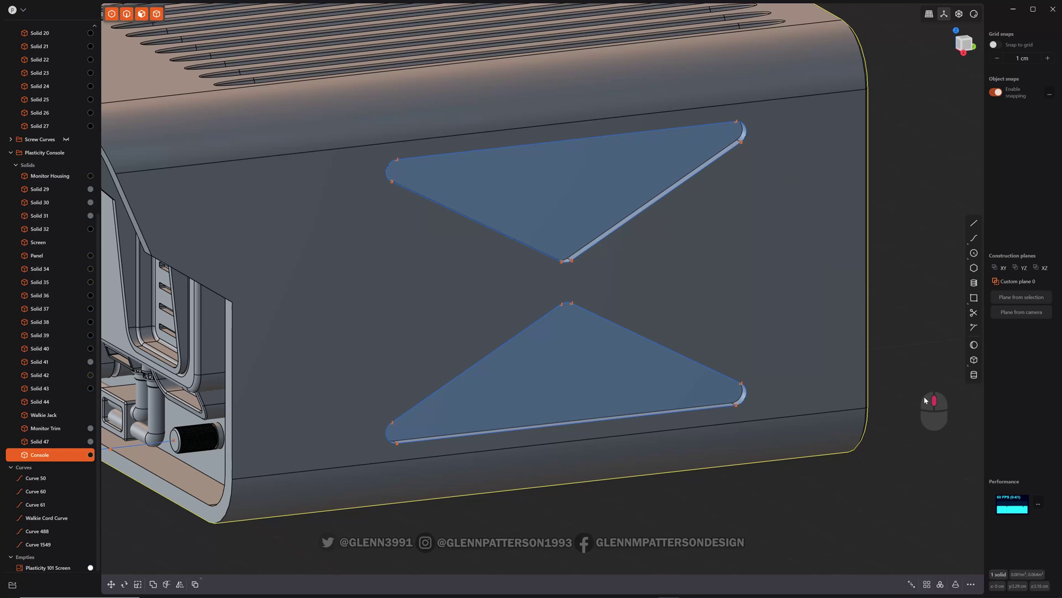
middle_drag(924, 396, 491, 250)
Select the narrow recessed face beside the Plasticity 101 screen and start Offset Face on it
scroll(529, 320, up, 3)
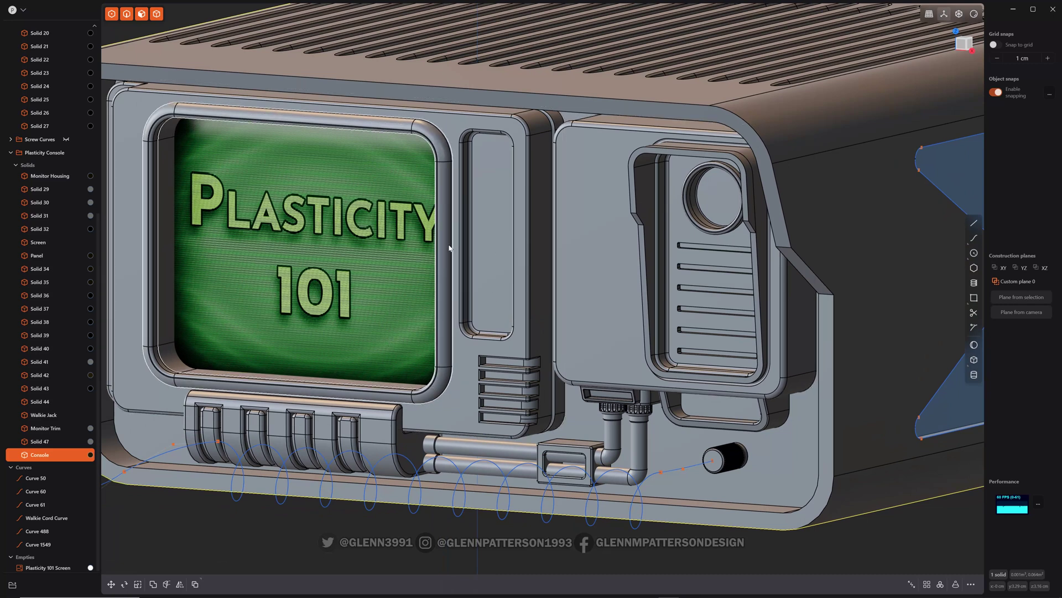
middle_drag(450, 249, 558, 270)
click(667, 270)
click(666, 268)
key(o)
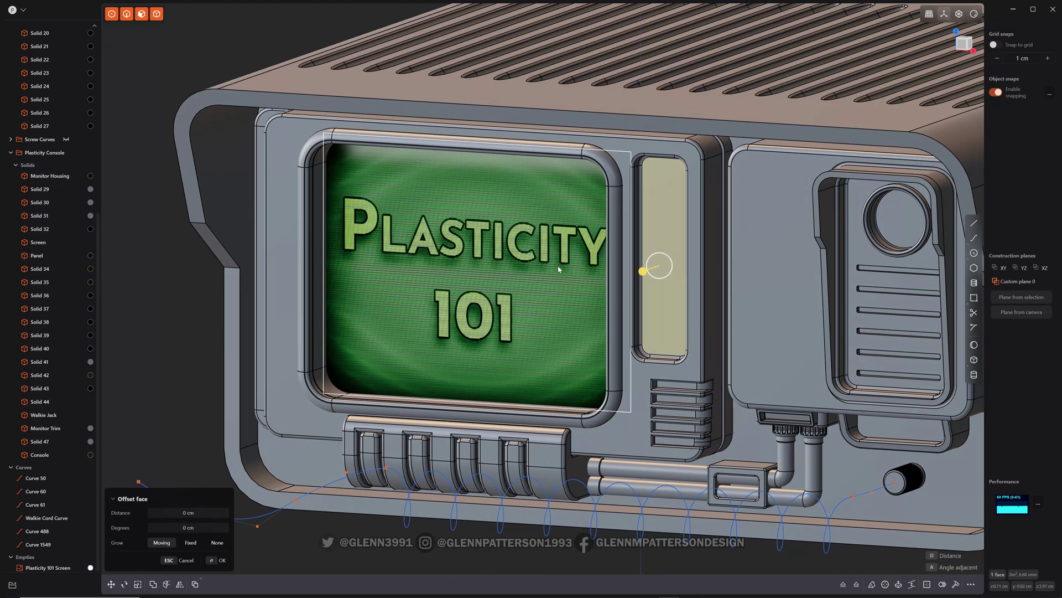
scroll(560, 264, down, 5)
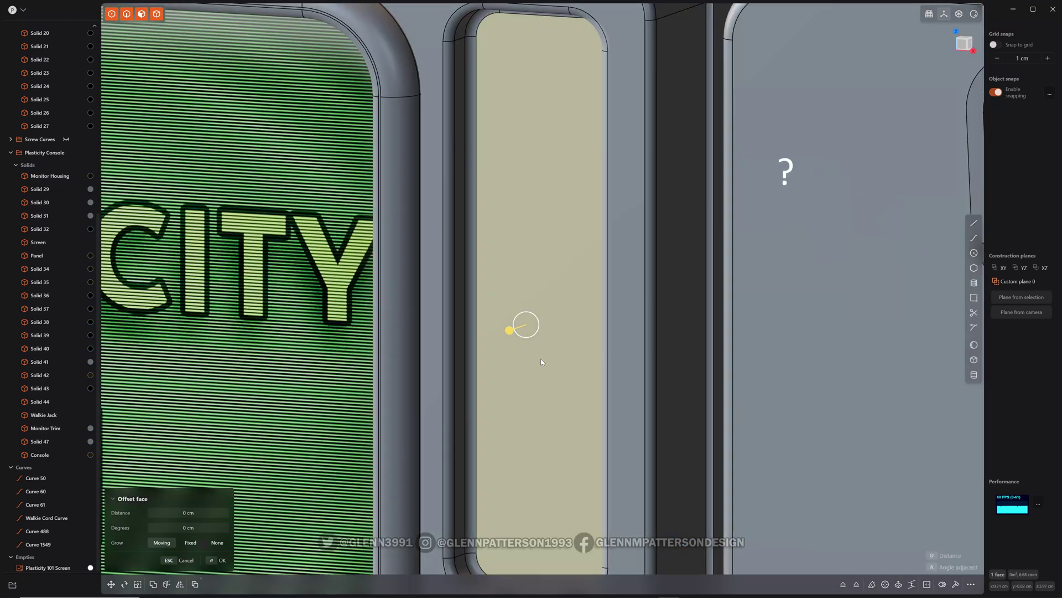
scroll(536, 360, down, 1)
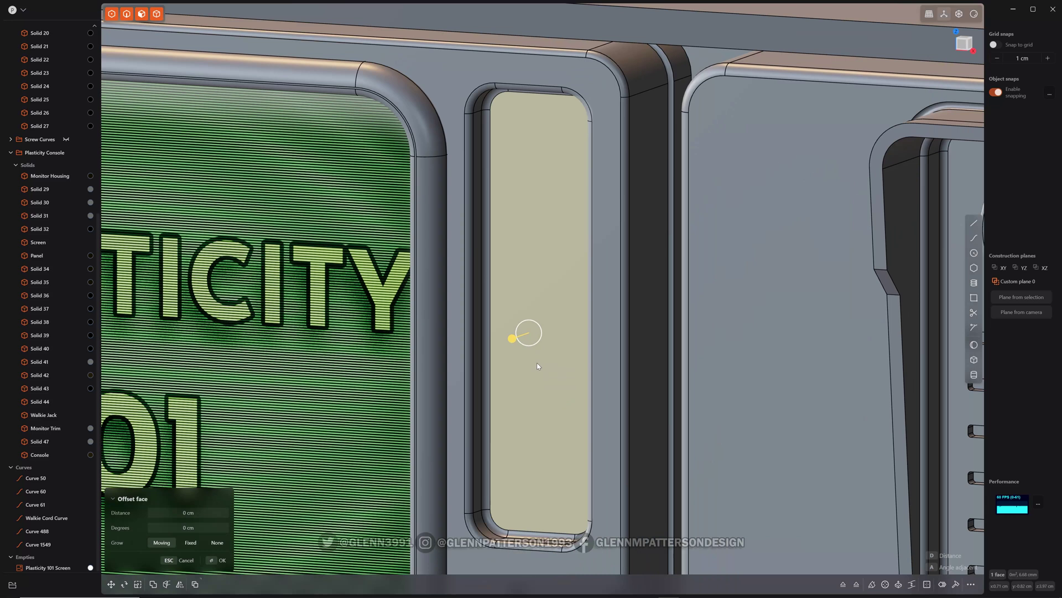
Inset the slot face's outline by 0.087 cm with Round gap fill
key(o)
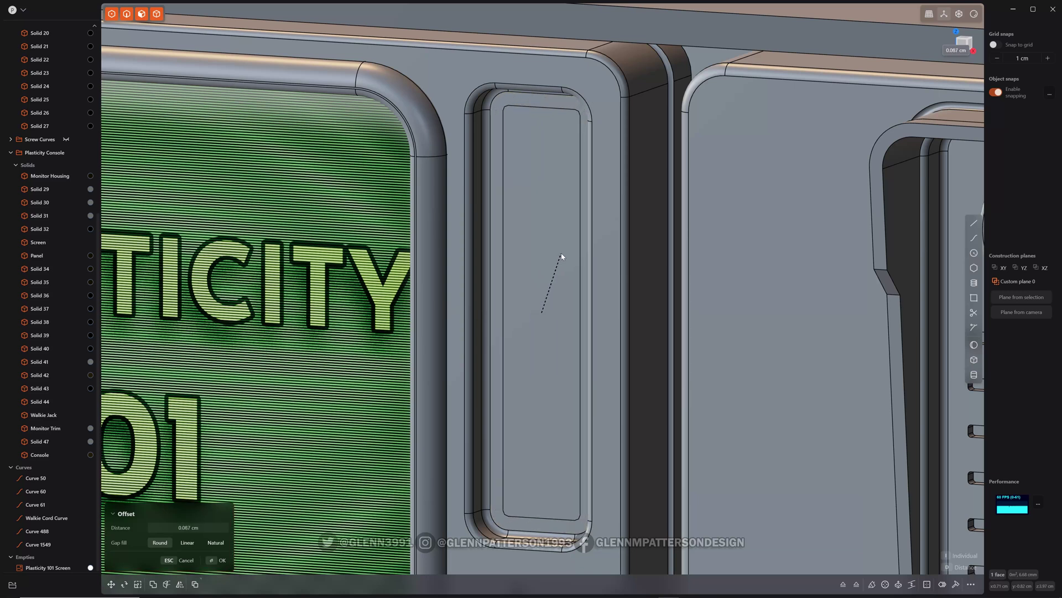
click(560, 257)
Open Offset Face on the new inner slot face, trying a 0.144 cm push but leaving depth at 0 cm
middle_drag(553, 451, 535, 460)
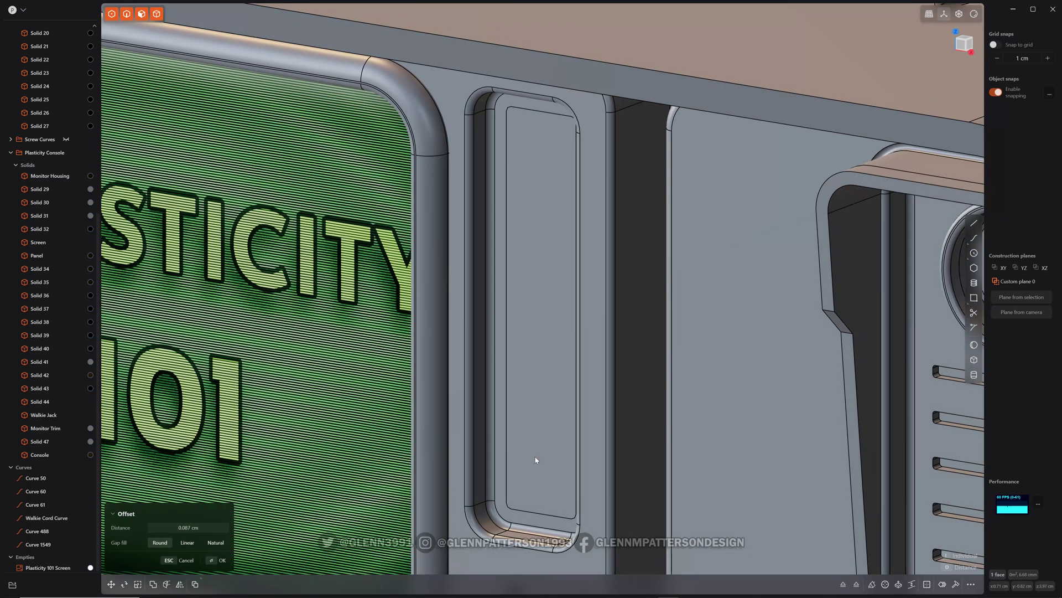
click(542, 419)
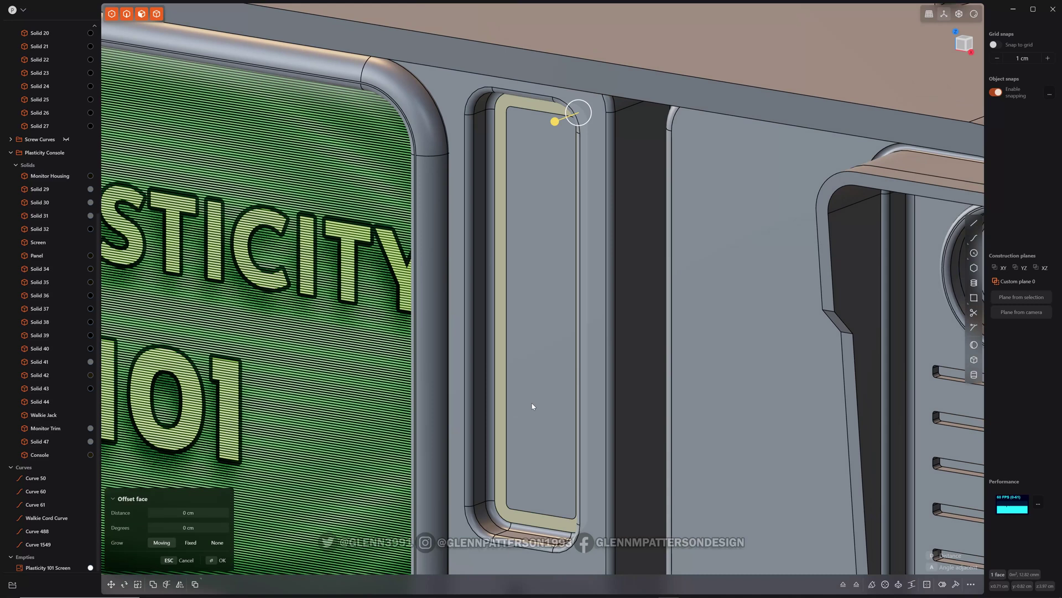
drag(520, 342, 537, 354)
middle_drag(525, 411, 550, 415)
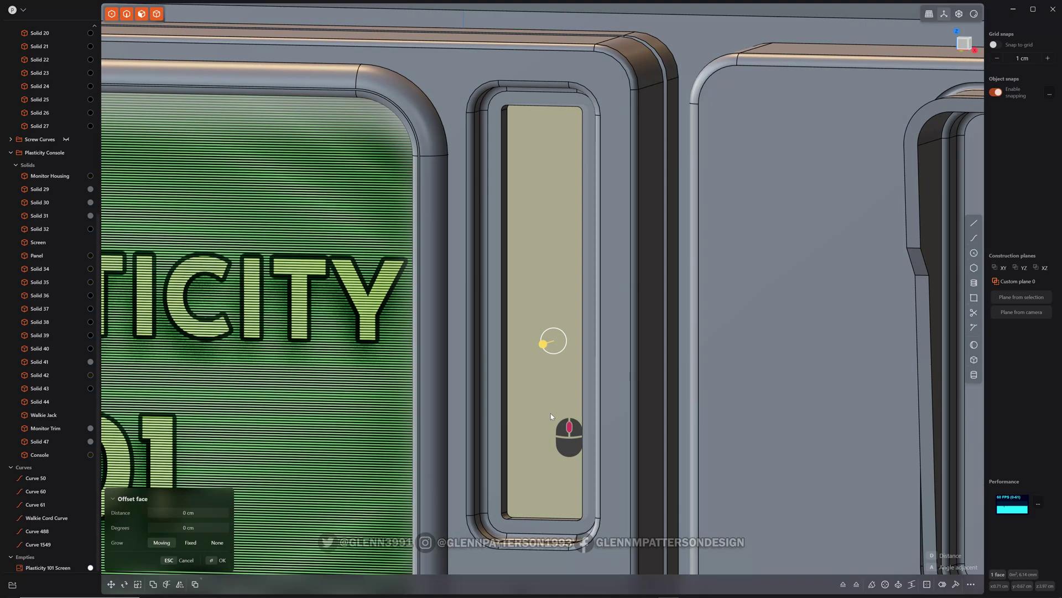
scroll(749, 444, down, 3)
scroll(748, 443, down, 2)
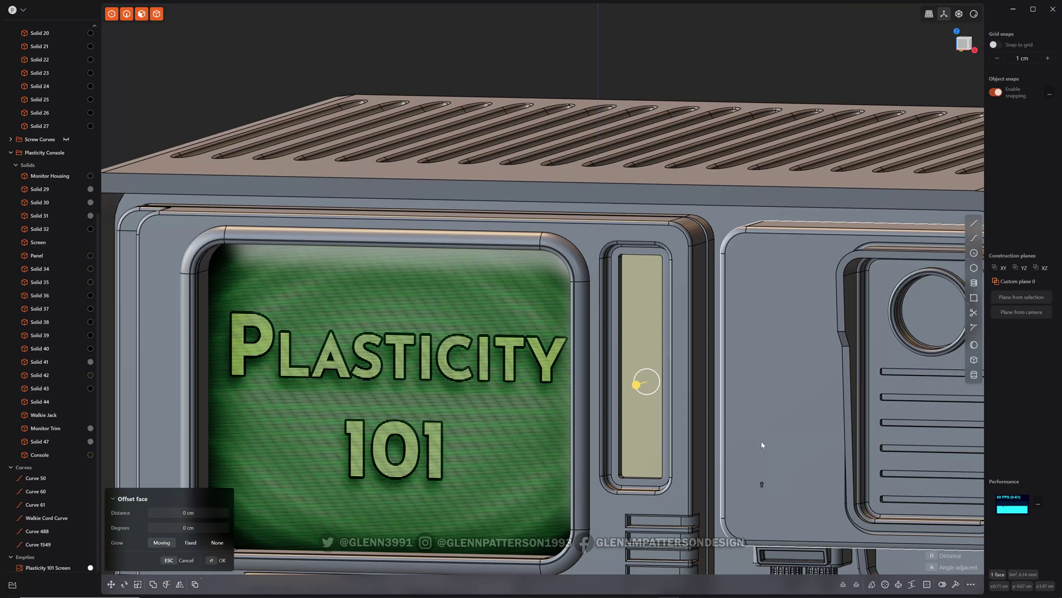
shift+middle_drag(749, 444, 730, 435)
scroll(606, 346, up, 4)
middle_drag(628, 347, 619, 348)
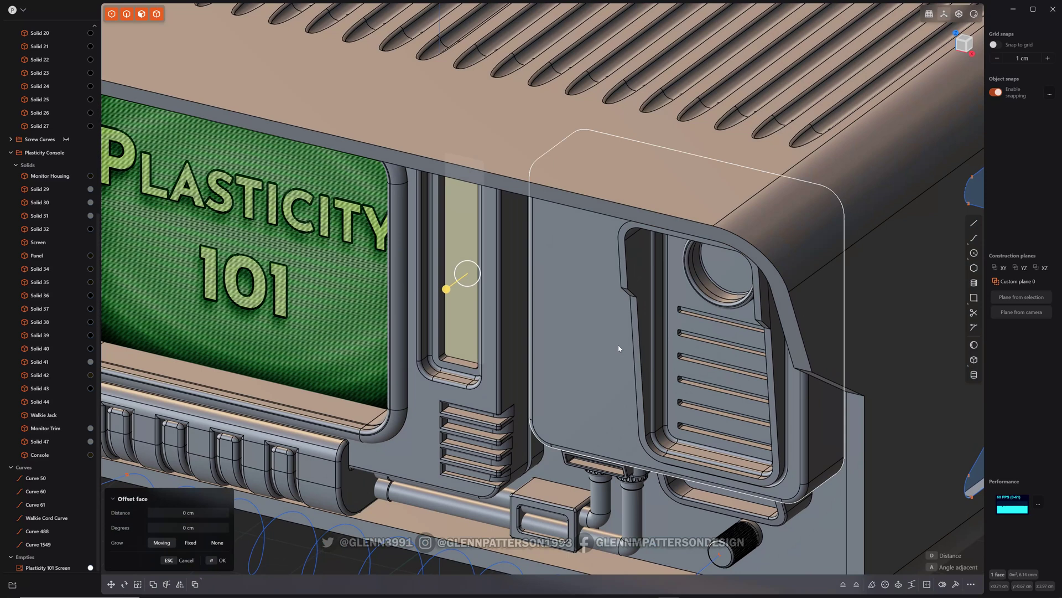